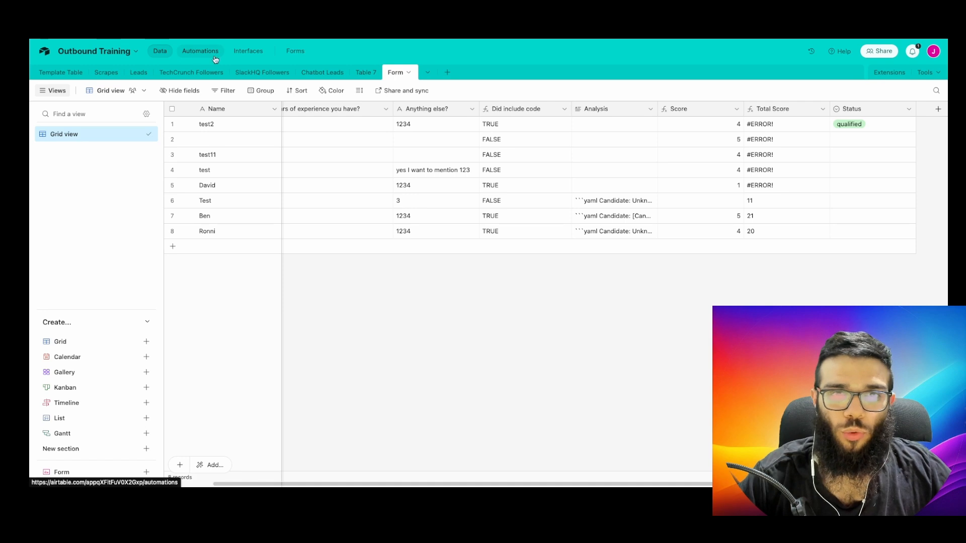
Open the record-condition trigger of Automation 1 to review its table and conditions
click(196, 52)
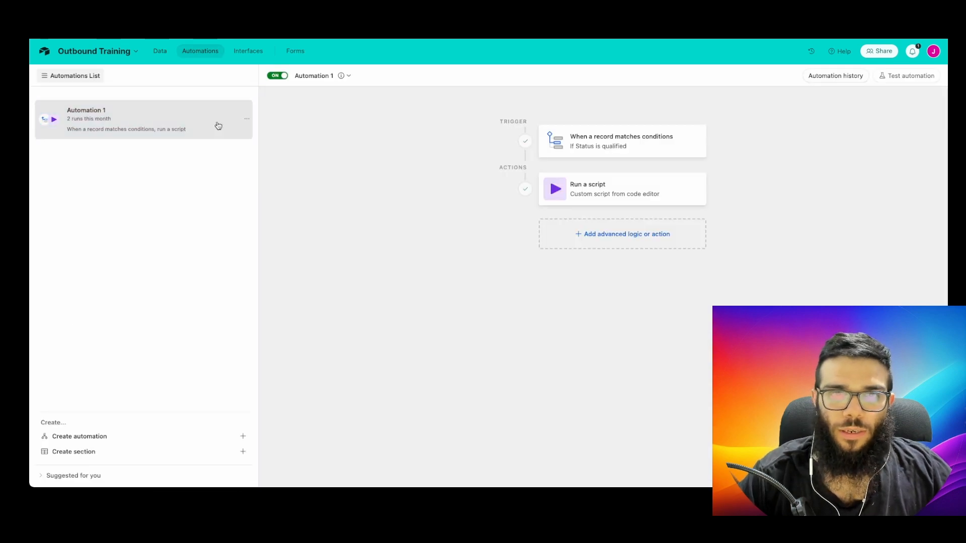
click(682, 146)
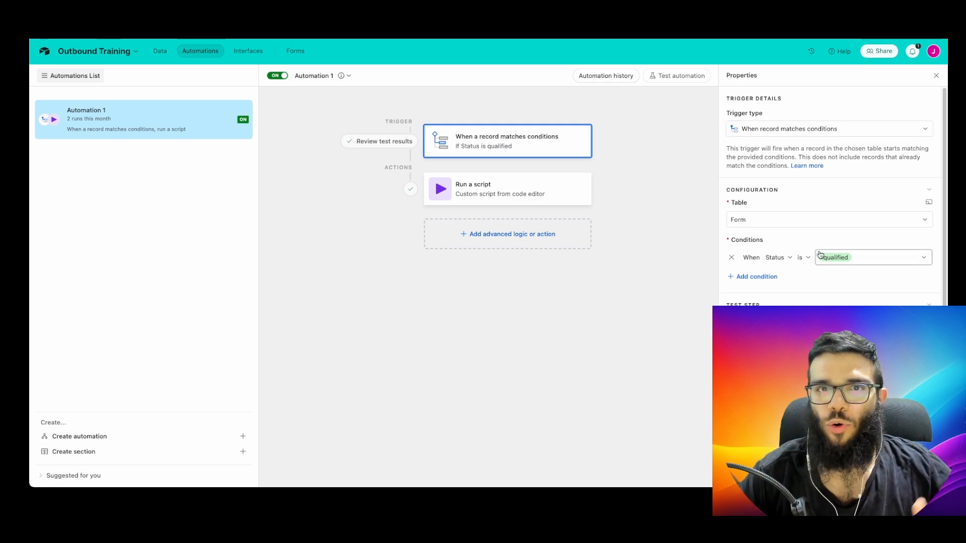
Change the test2 record's Status in the Form table to not qualified and back to qualified
click(155, 52)
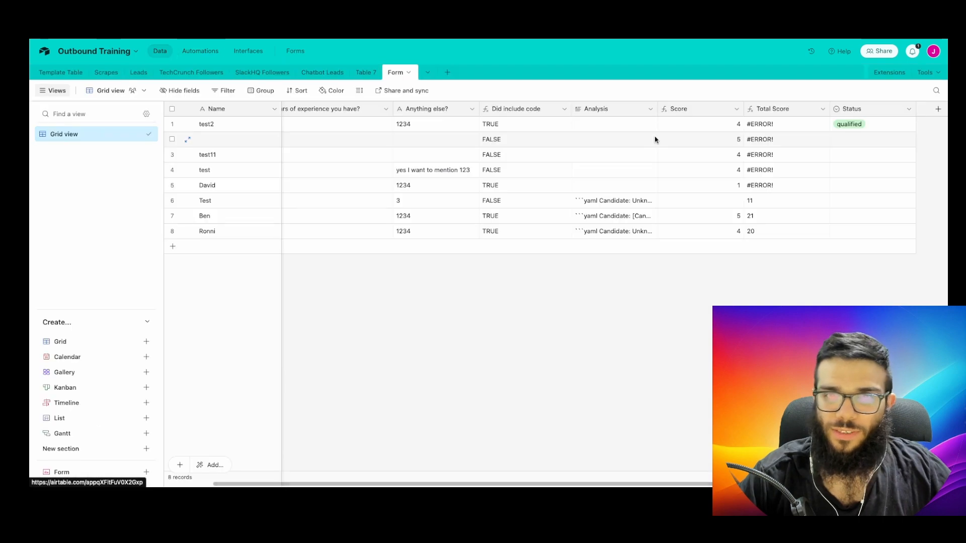
double_click(870, 123)
click(859, 182)
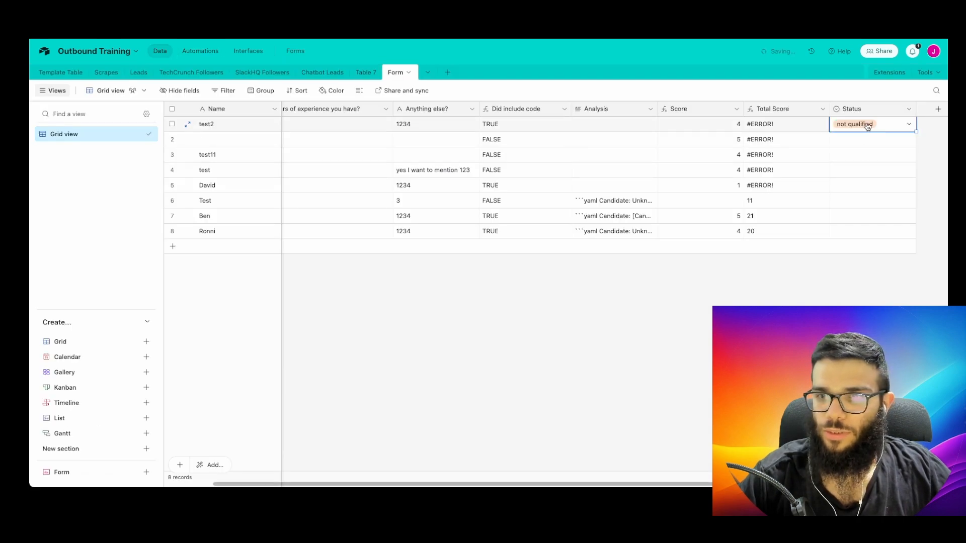
click(863, 125)
click(862, 169)
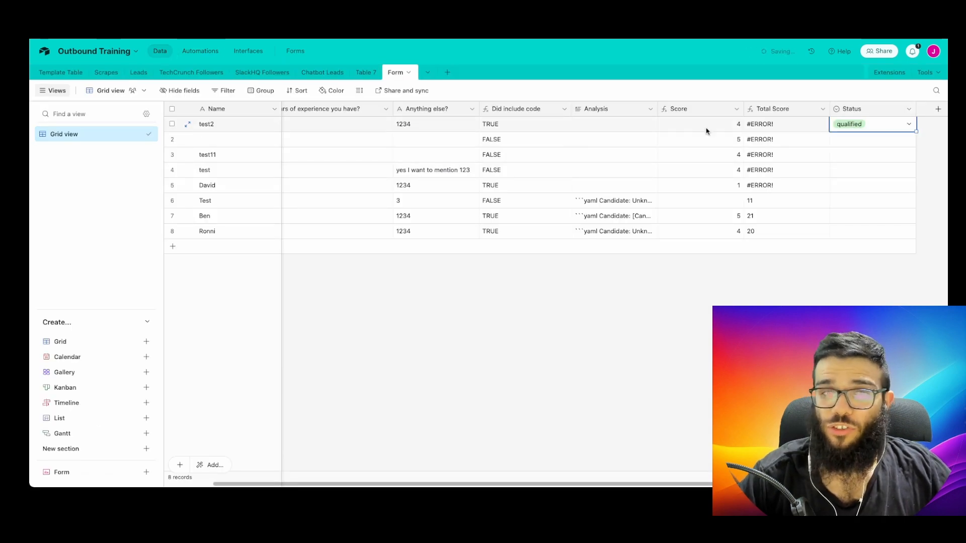
Test the automation's trigger by choosing the first record that matches the qualified condition
click(206, 52)
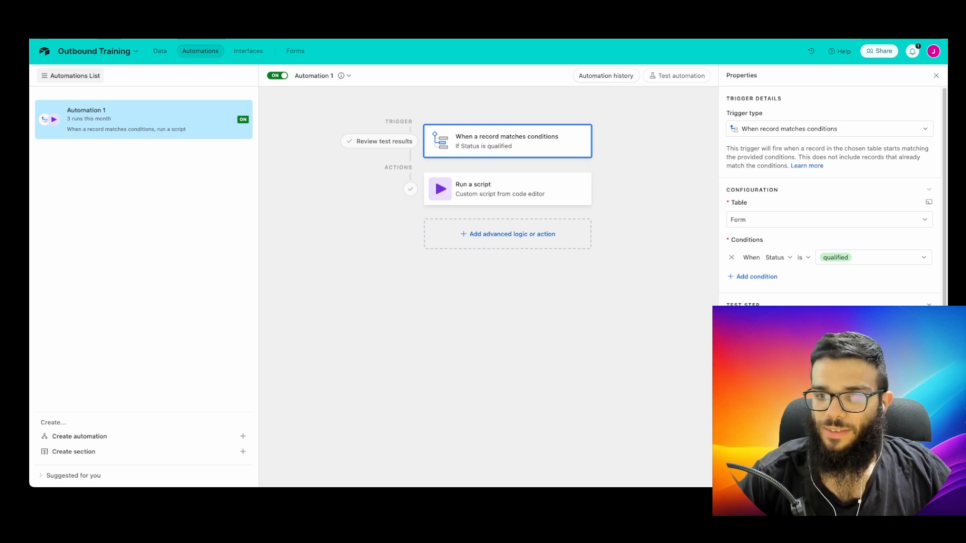
click(832, 349)
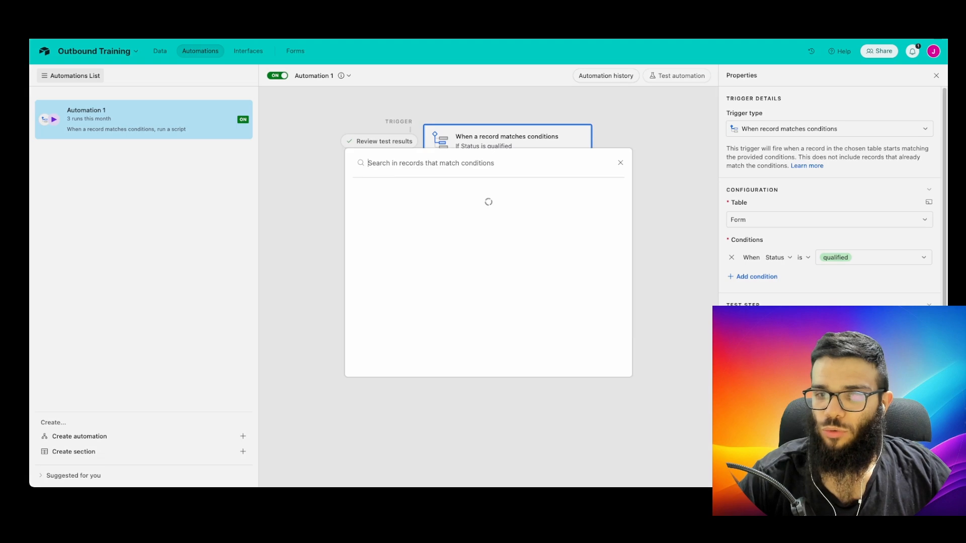
click(418, 202)
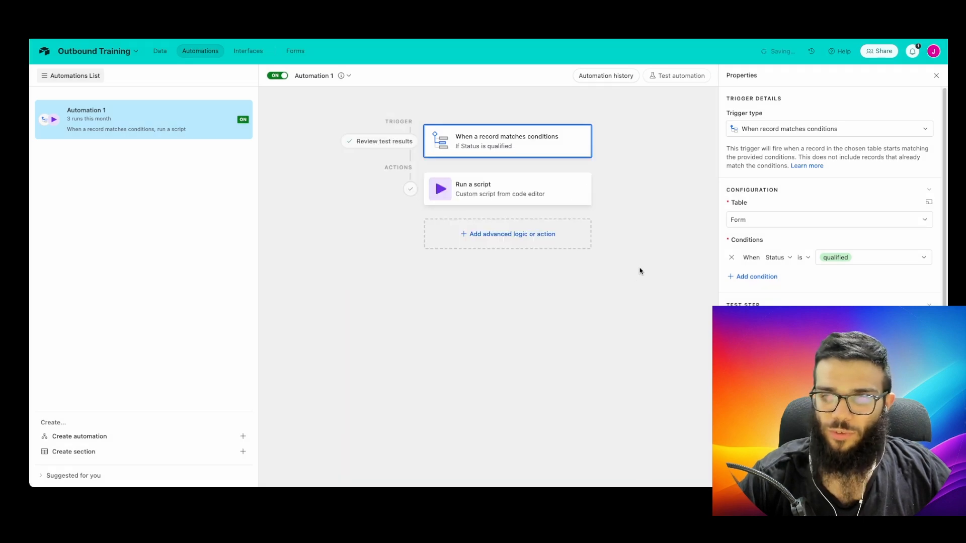
scroll(829, 292, down, 2)
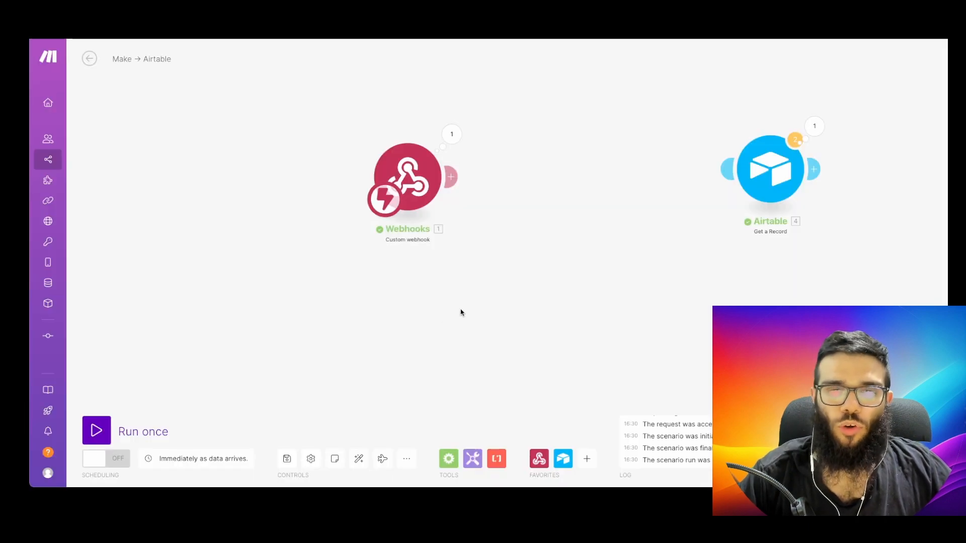
In the Make scenario, add a Custom webhook module and start creating a new webhook for it
right_click(461, 313)
click(486, 314)
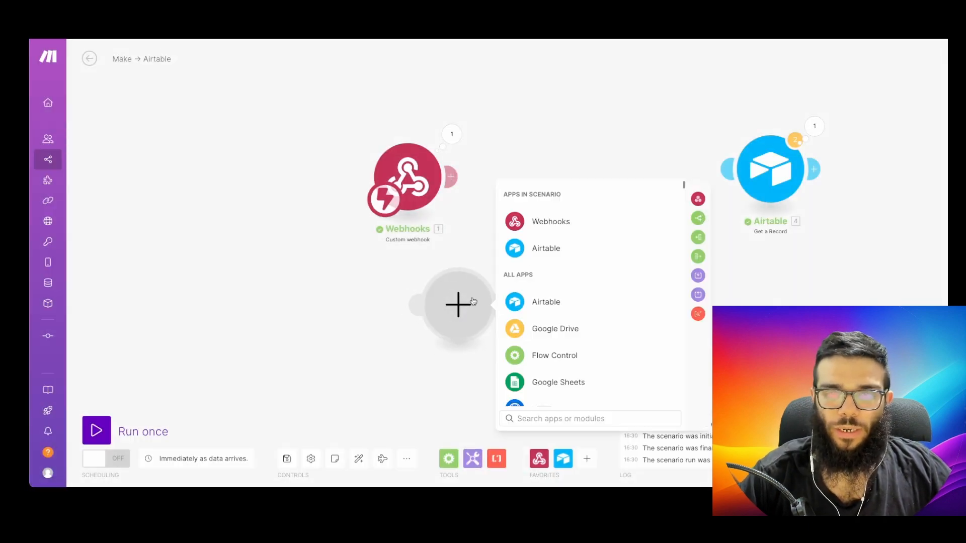
click(563, 221)
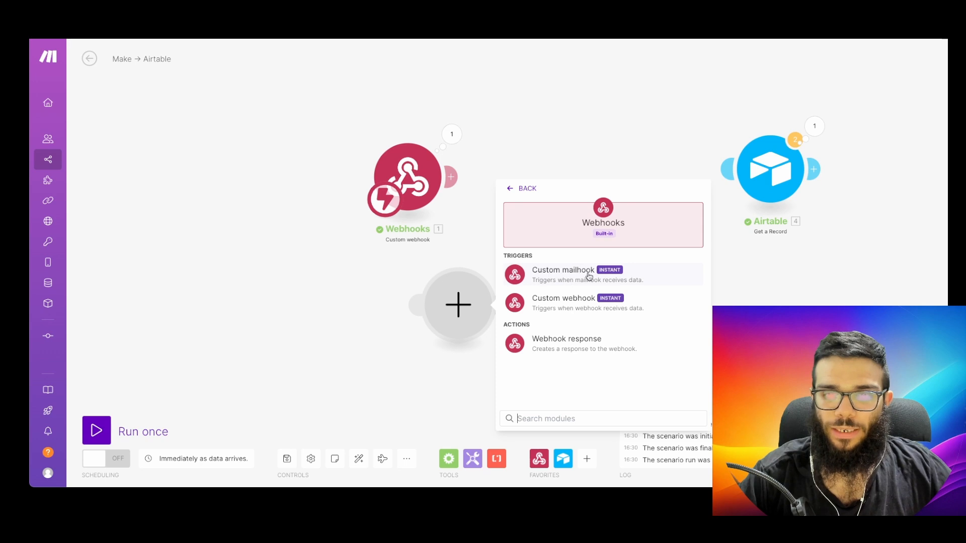
click(582, 303)
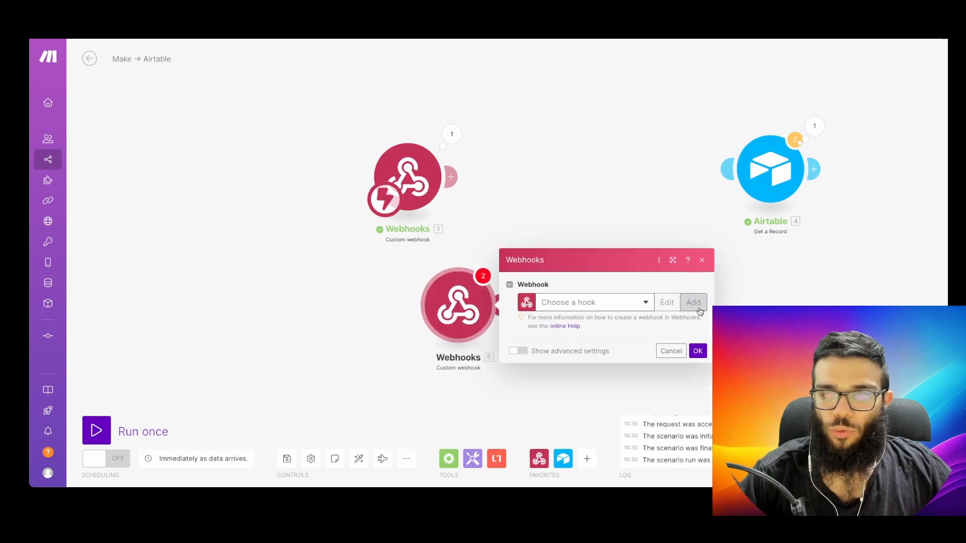
click(700, 311)
click(779, 263)
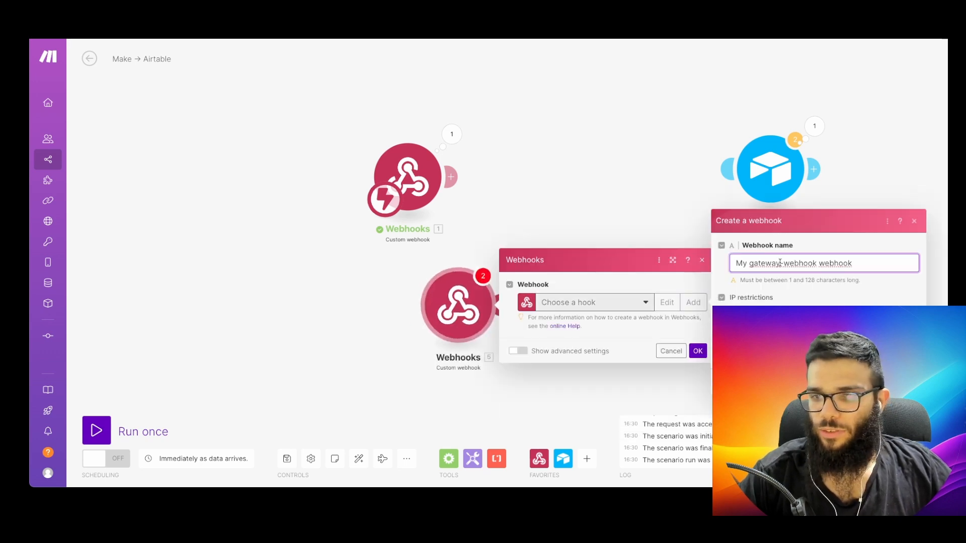
key(ctrl+a)
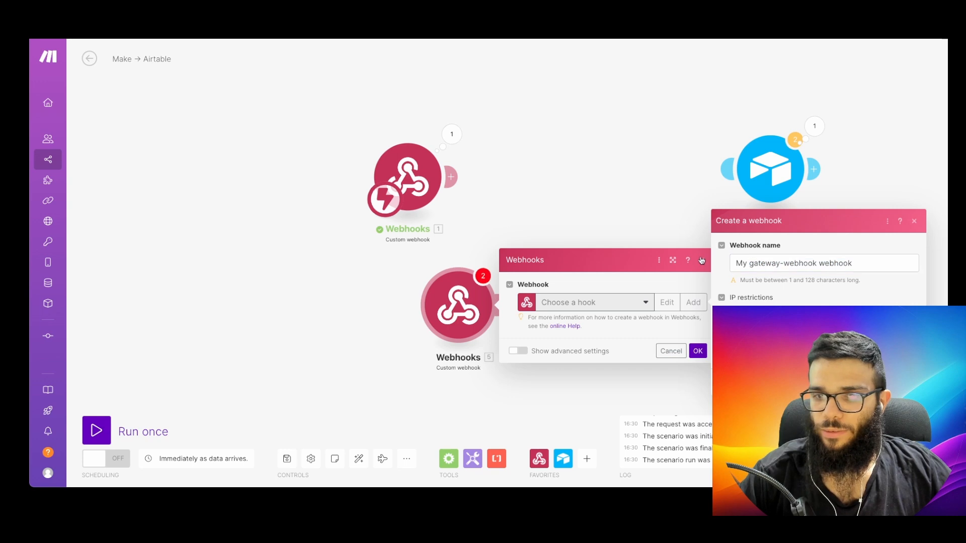
Abandon the new webhook setup and delete the extra Webhooks module from the scenario
click(702, 259)
right_click(458, 307)
click(487, 402)
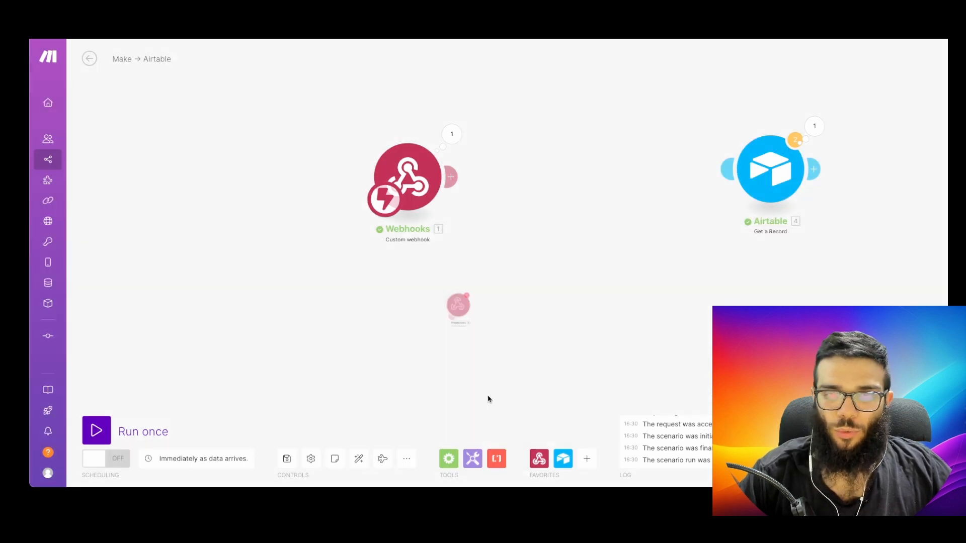
Copy the address of the yt-sample webhook from the scenario's existing Webhooks module
click(408, 177)
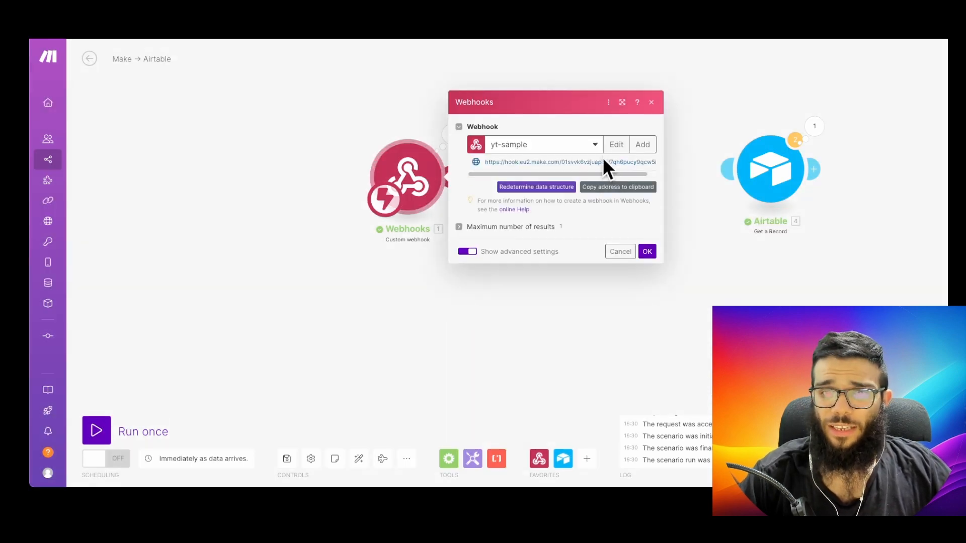
click(620, 188)
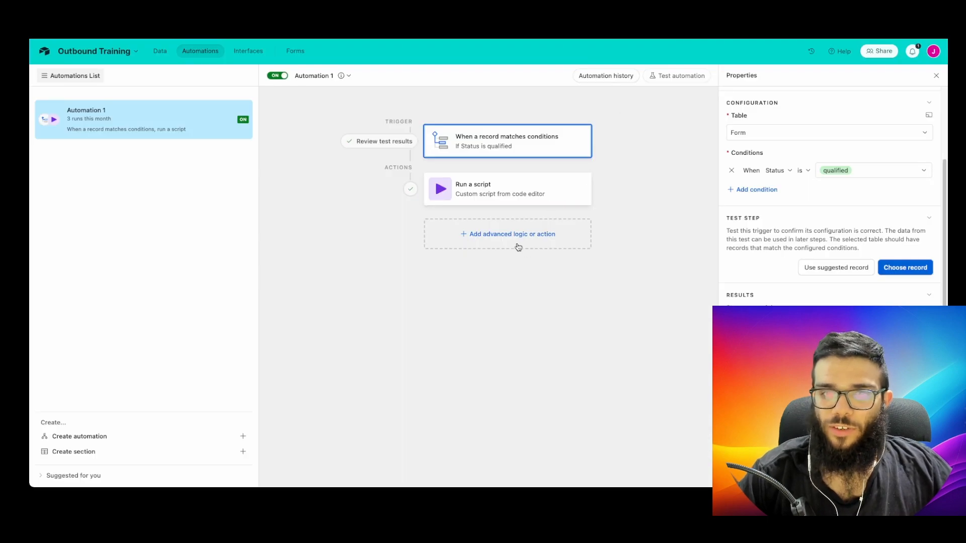
Back in Airtable, add a second Run a script action to Automation 1 and delete it again
click(511, 243)
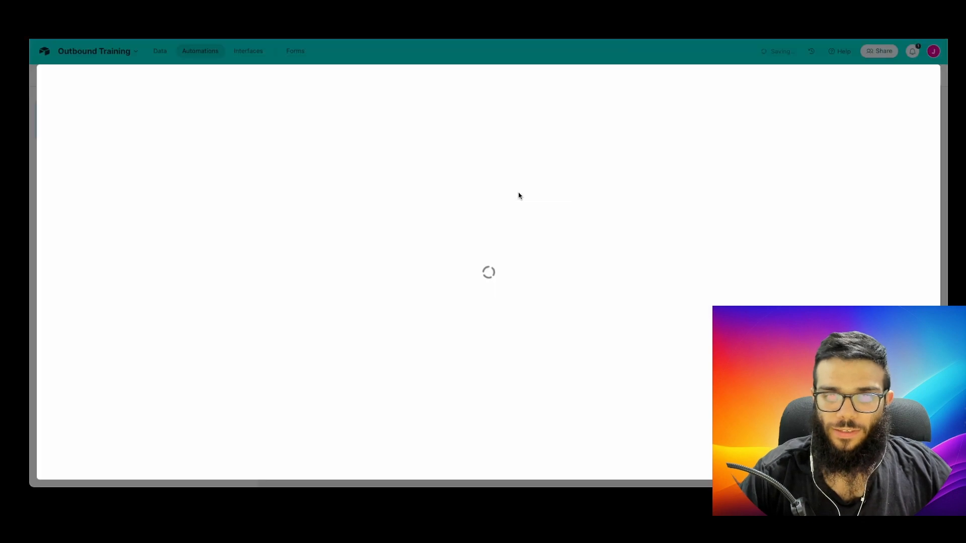
click(467, 449)
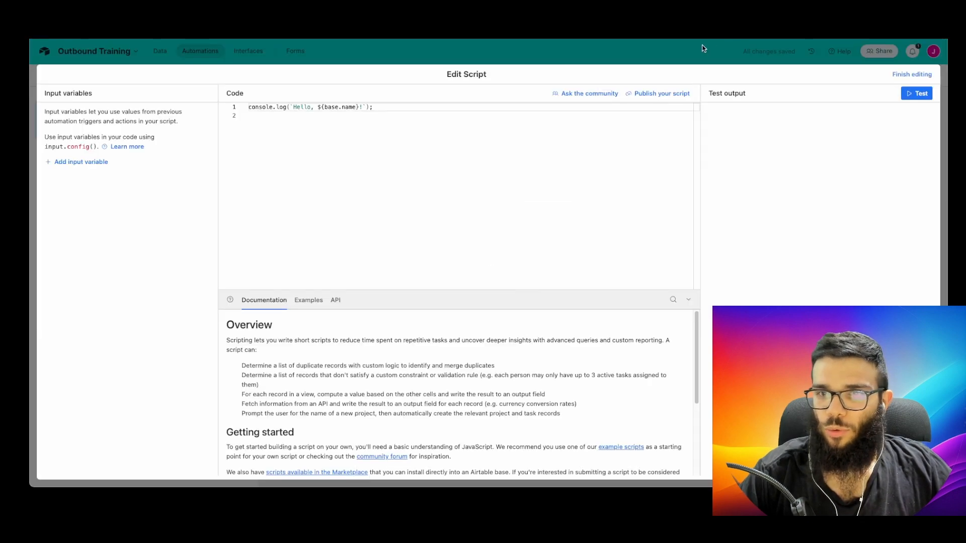
click(703, 49)
click(573, 233)
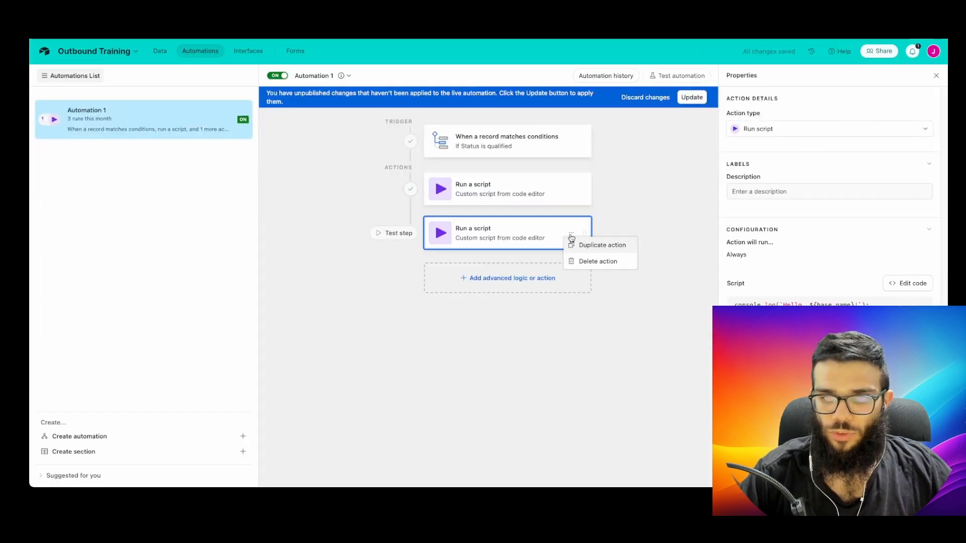
click(600, 262)
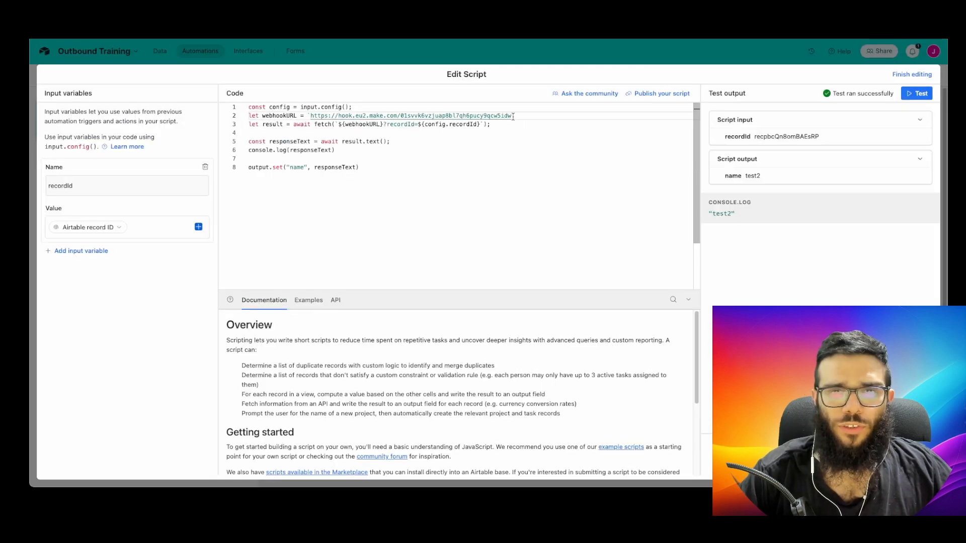
Replace the webhookURL value in the existing script's code with the copied Make webhook address
drag(512, 116, 320, 115)
key(ctrl+v)
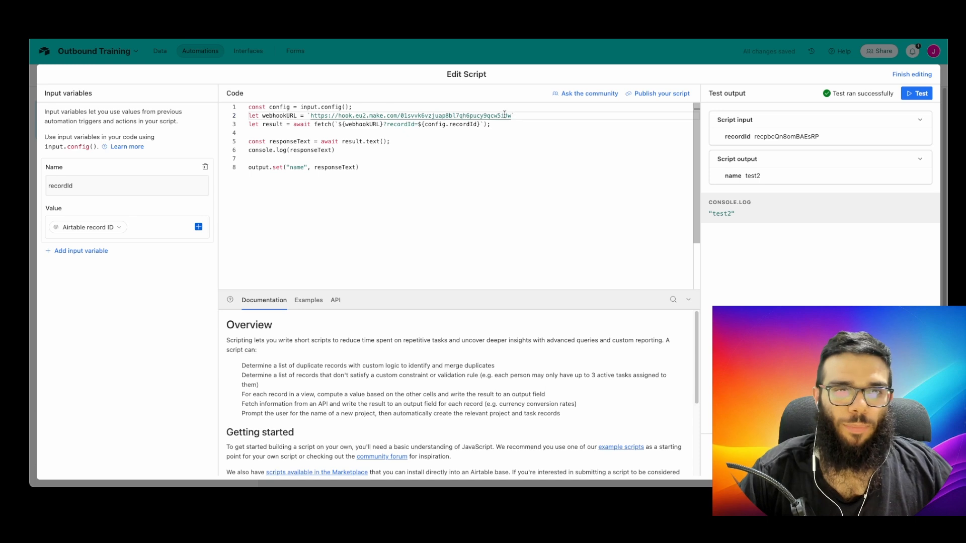
double_click(278, 107)
click(349, 107)
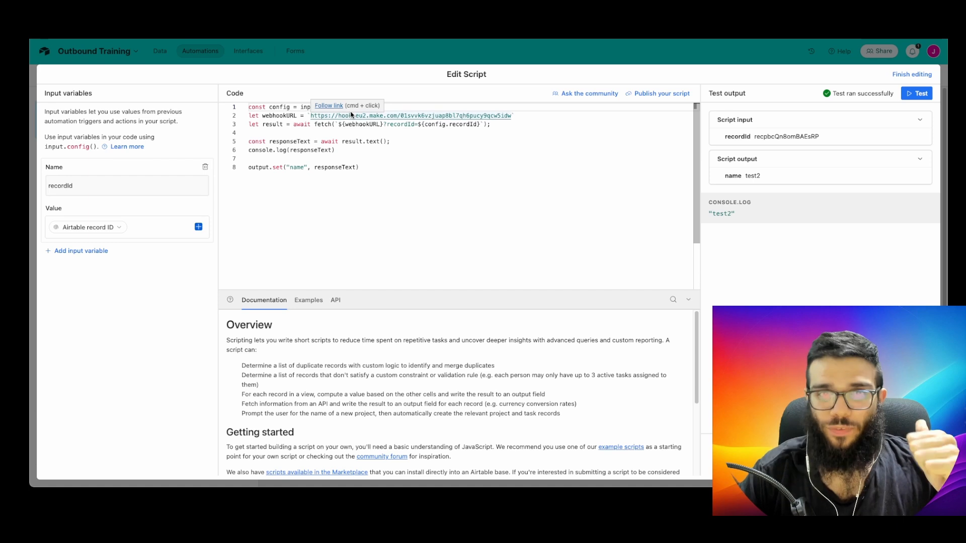
Clear the value and the name of the script's input variable
click(134, 229)
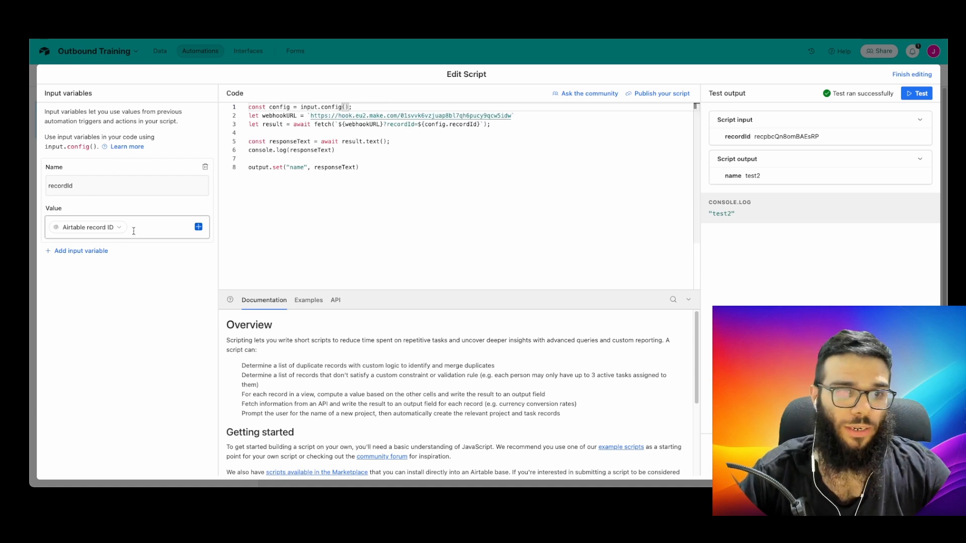
key(BackSpace)
click(126, 186)
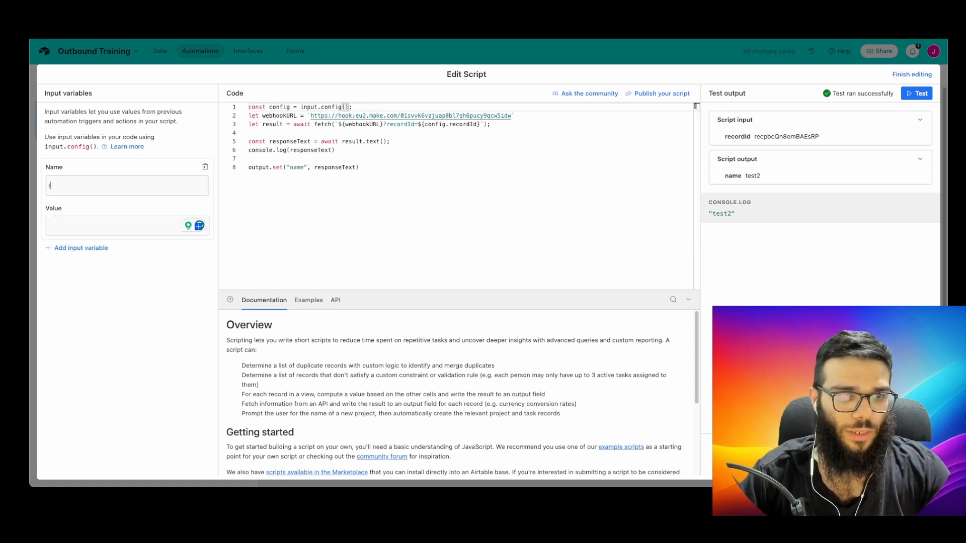
Set the input variable's value to the triggering record's Airtable record ID and name the variable recordId
click(102, 221)
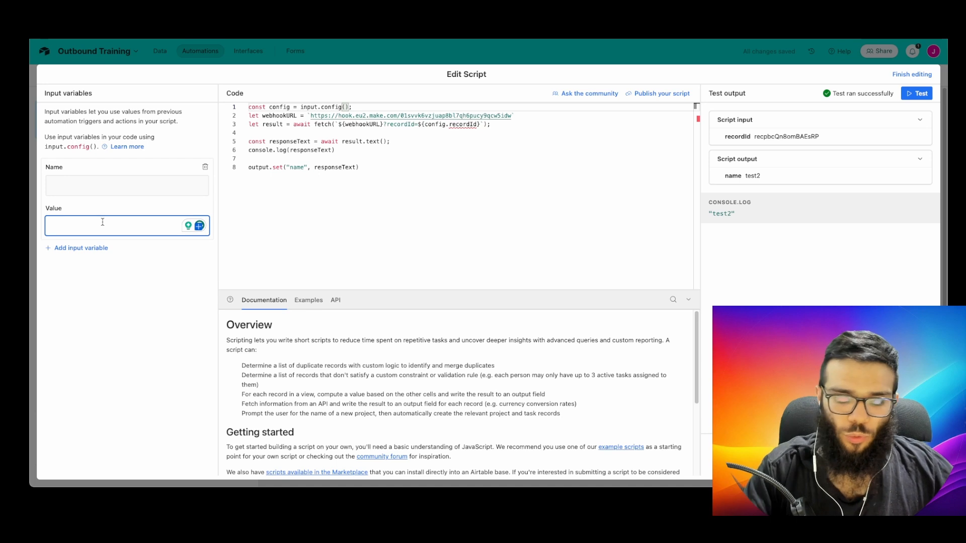
text({)
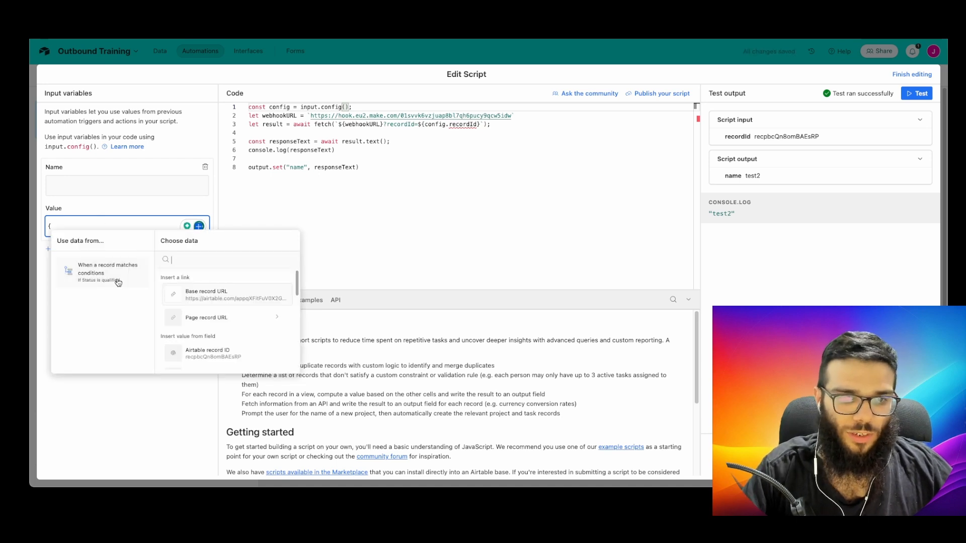
scroll(221, 319, down, 5)
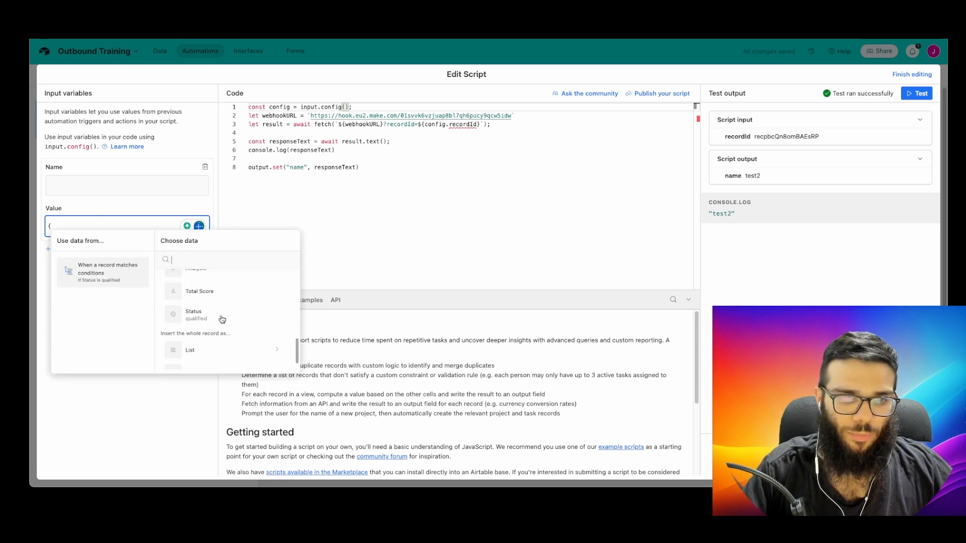
scroll(221, 320, down, 1)
scroll(221, 314, up, 5)
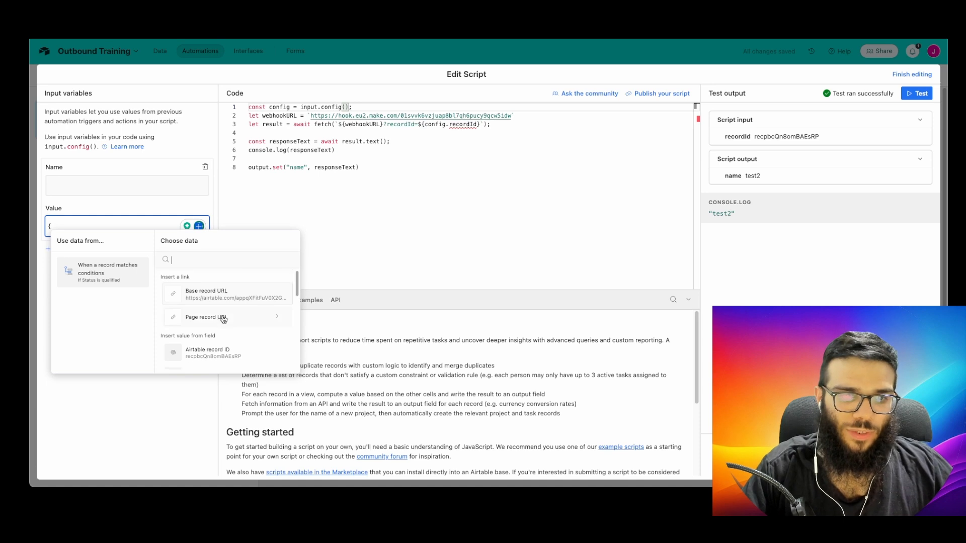
scroll(223, 307, down, 3)
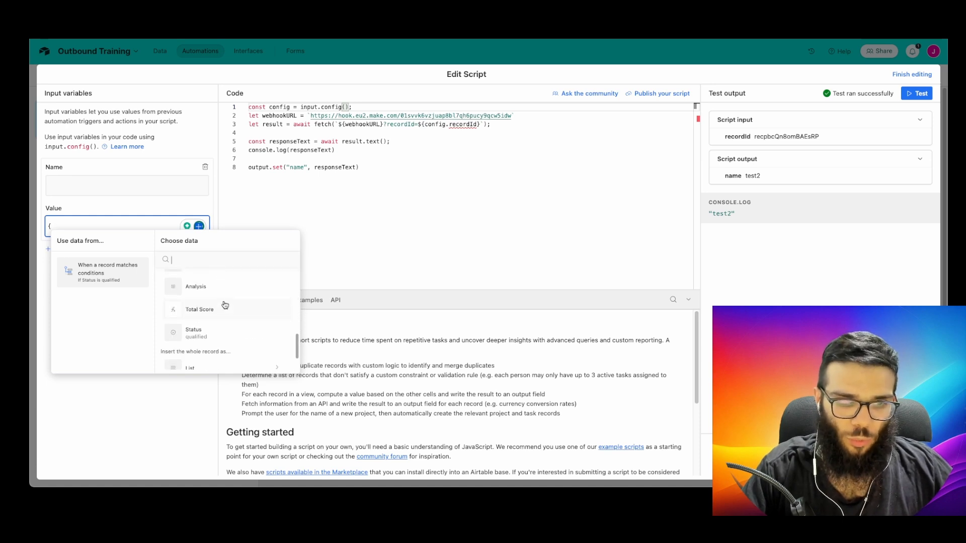
scroll(223, 309, up, 3)
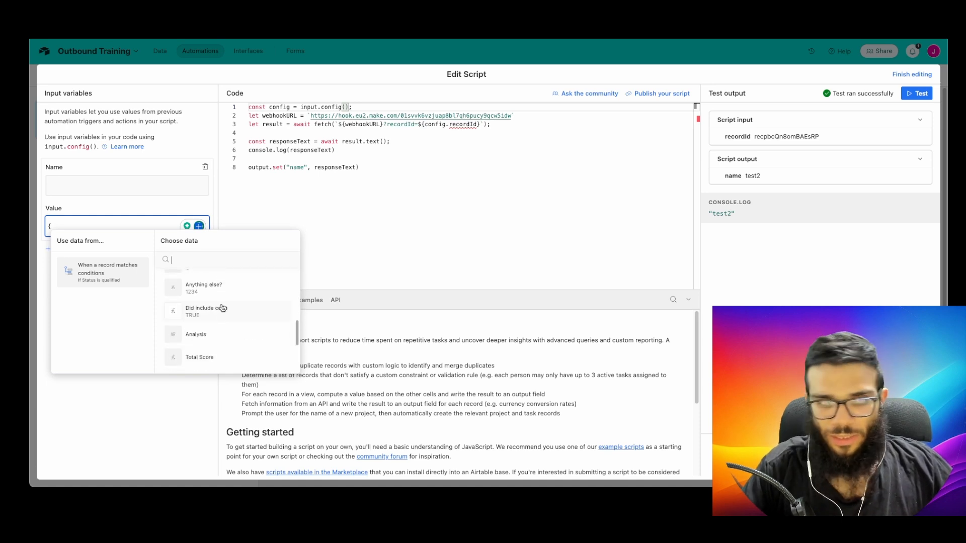
scroll(223, 307, up, 3)
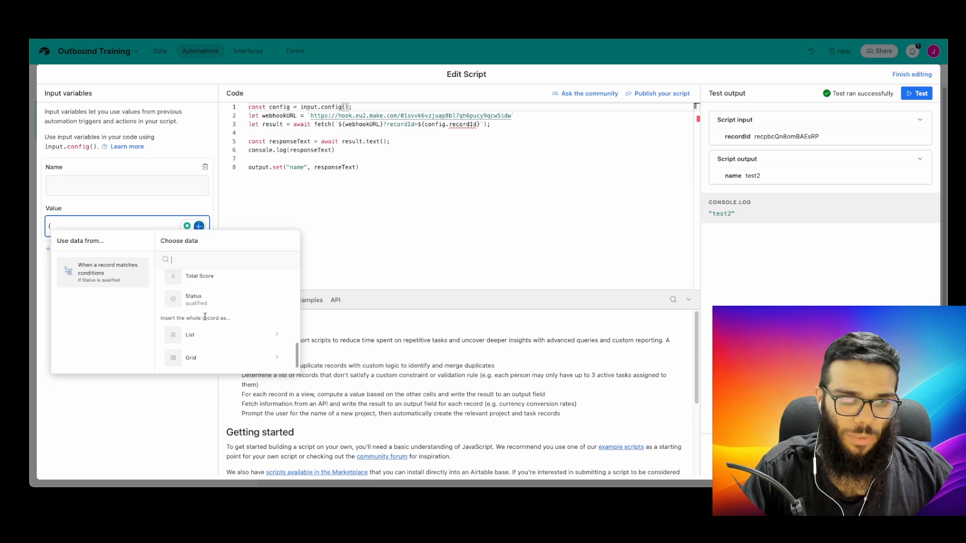
scroll(209, 322, up, 5)
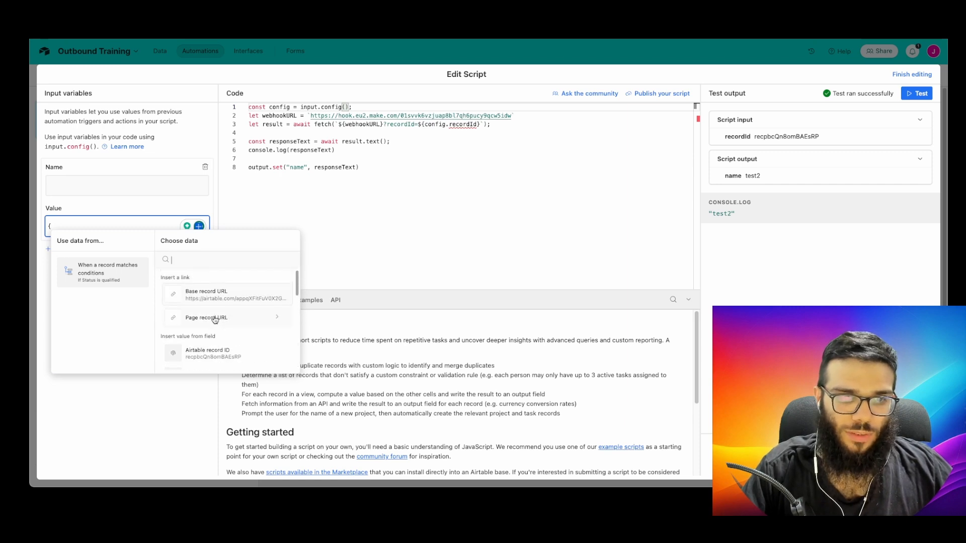
click(217, 341)
click(104, 187)
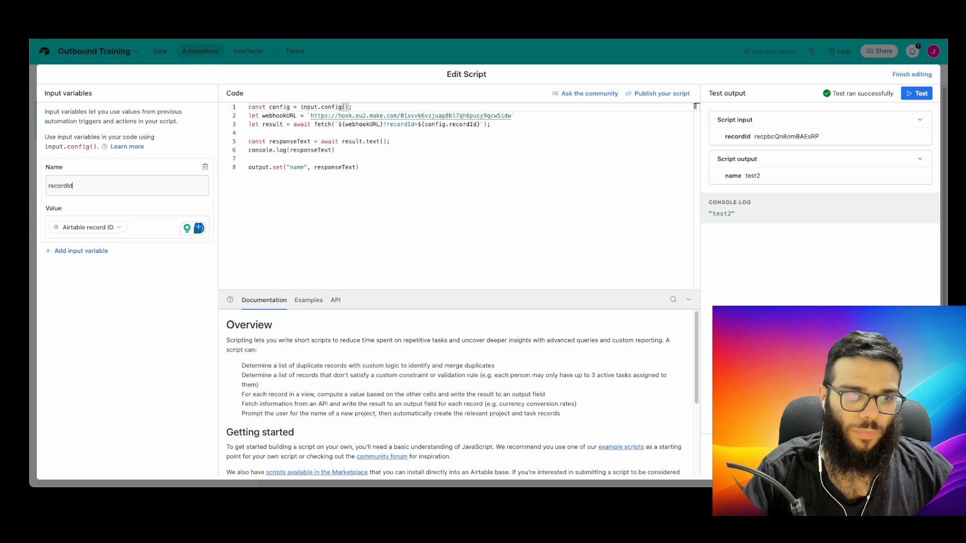
triple_click(371, 108)
click(306, 107)
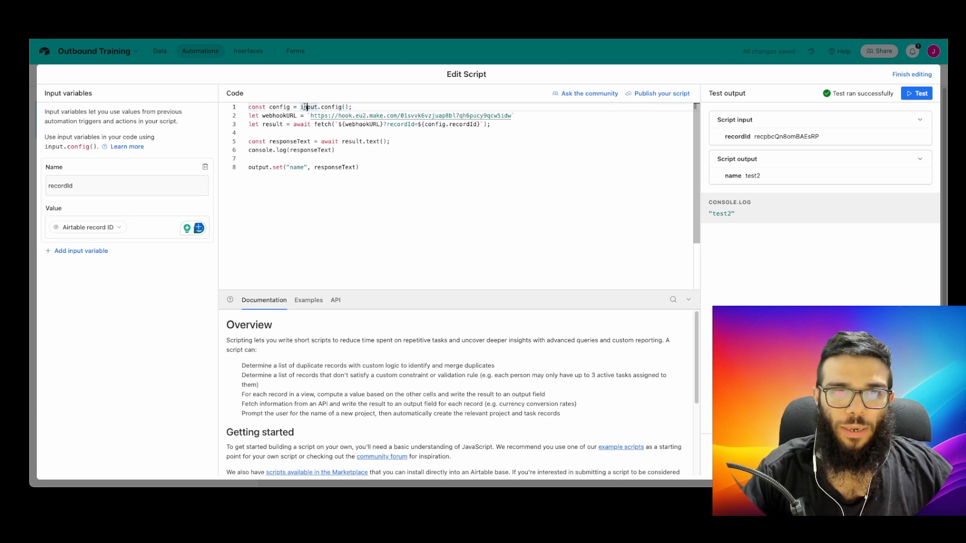
Examine the script's input.config() call, its webhookURL line and the fetch call that appends the recordId parameter
drag(303, 107, 357, 108)
click(369, 106)
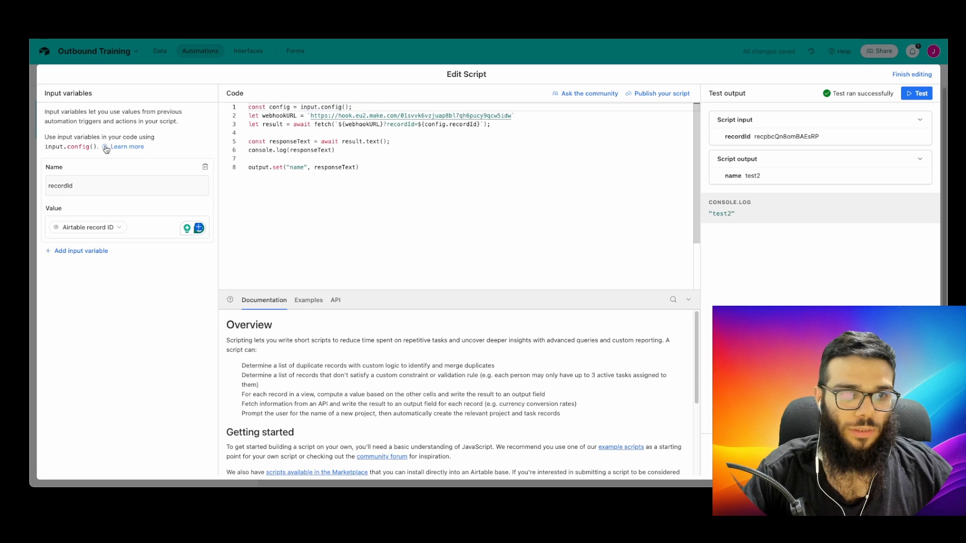
drag(96, 146, 42, 137)
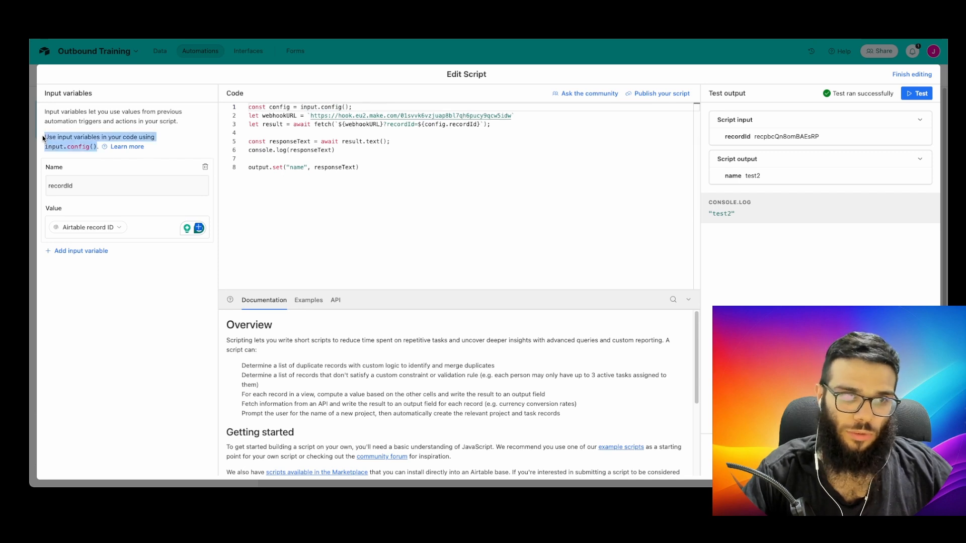
double_click(67, 146)
click(66, 144)
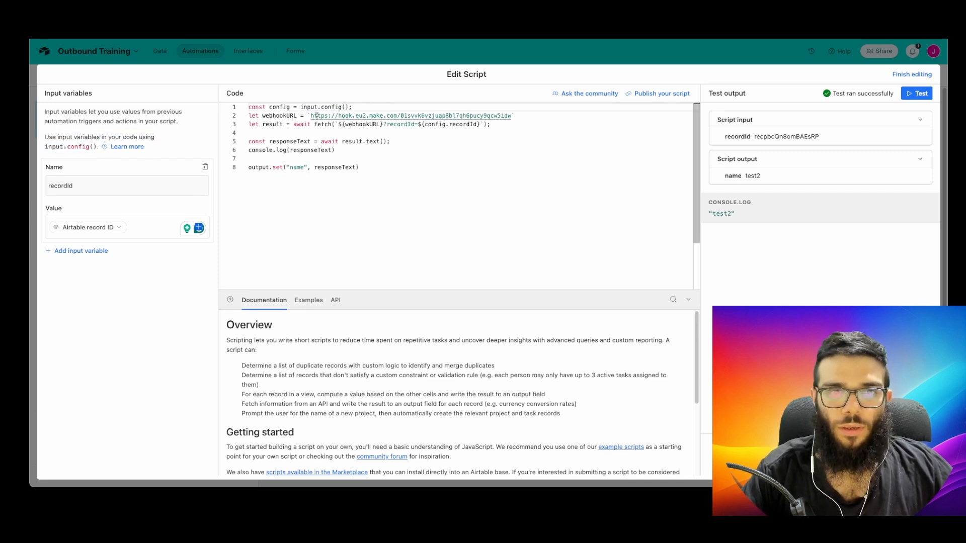
drag(525, 118, 235, 114)
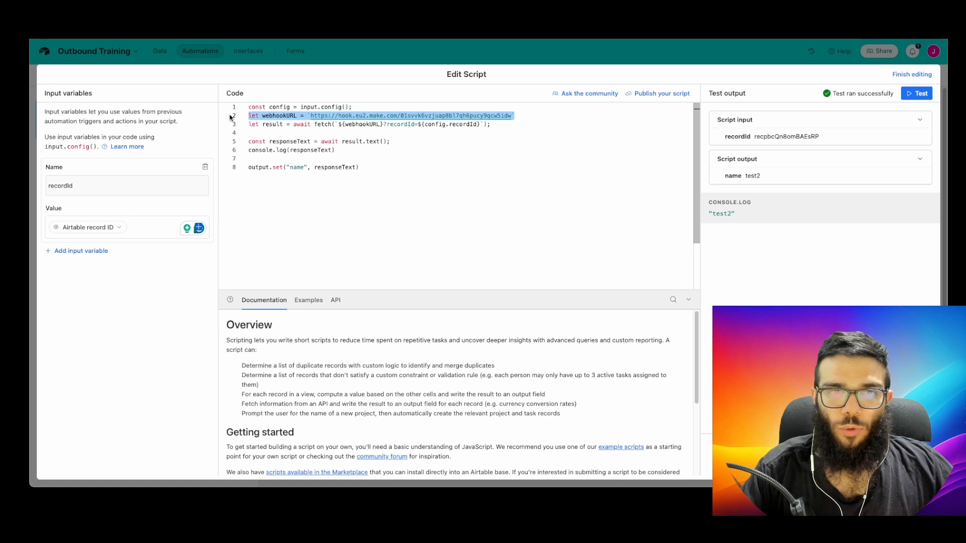
click(306, 134)
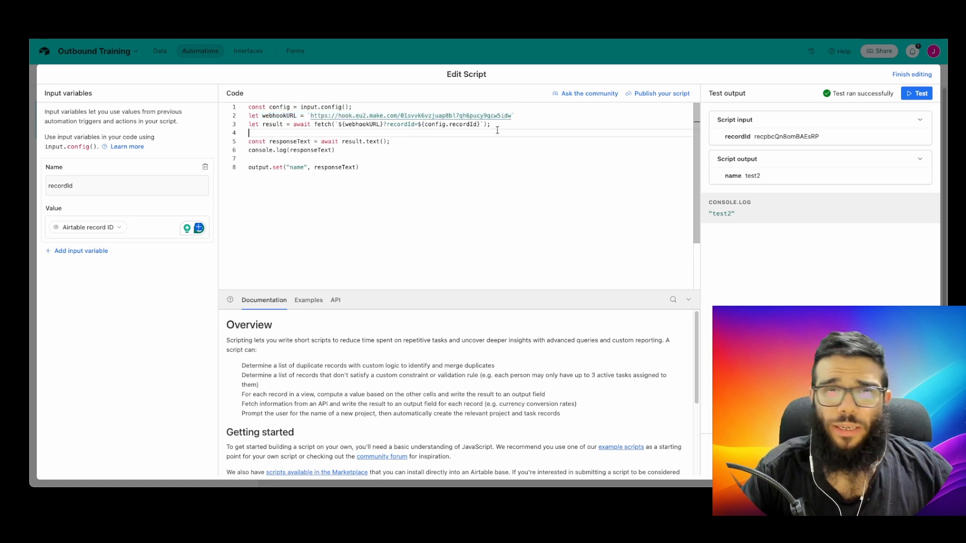
double_click(350, 124)
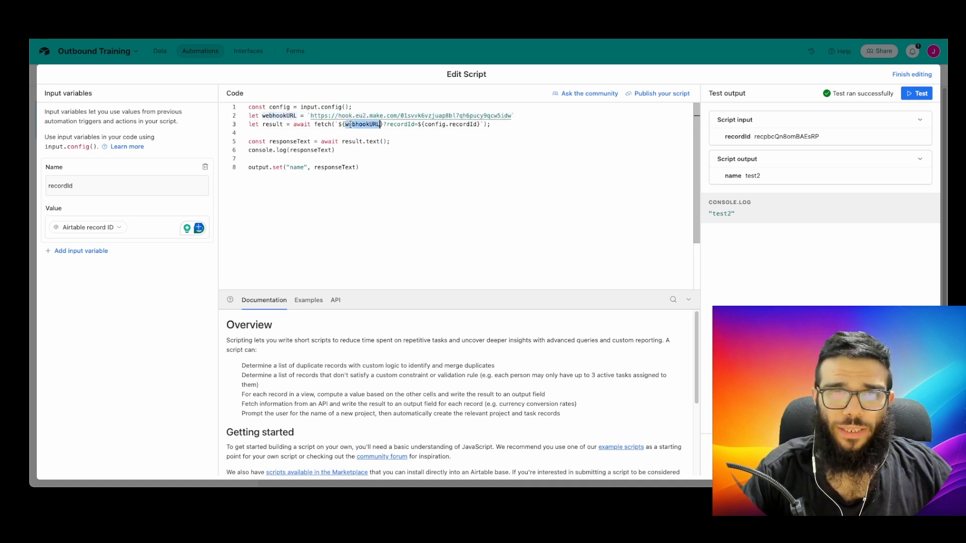
drag(386, 125, 480, 125)
click(479, 124)
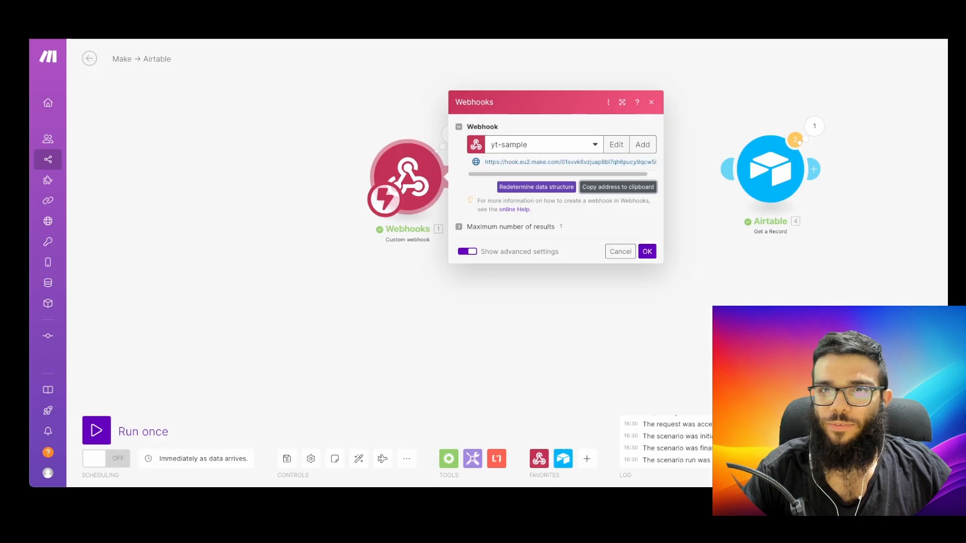
Start a single run of the scenario in Make, and test the script in Airtable
click(252, 370)
click(97, 430)
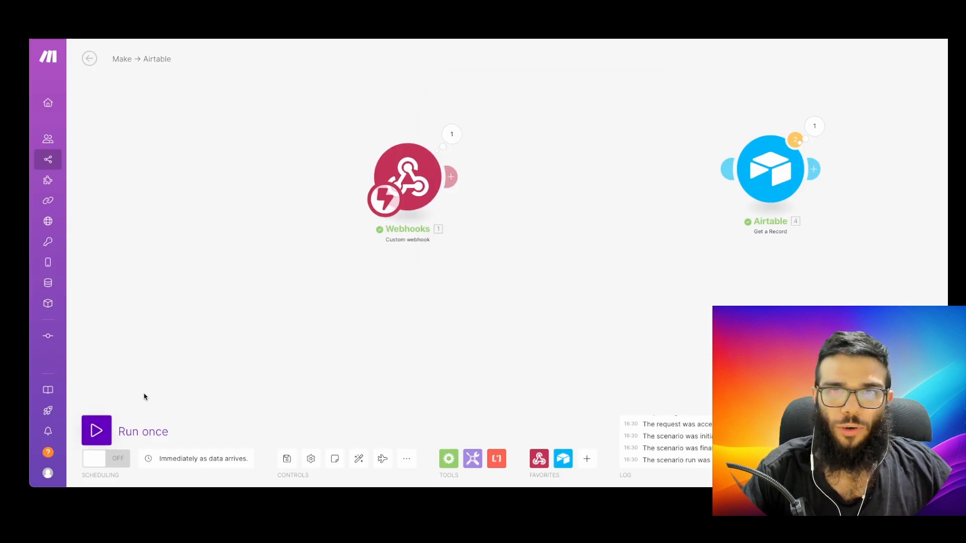
click(257, 465)
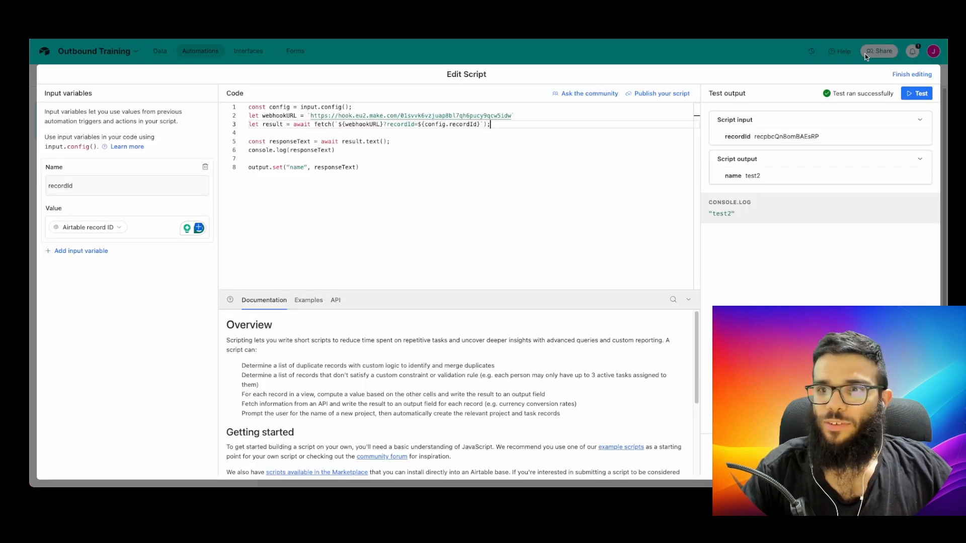
click(917, 93)
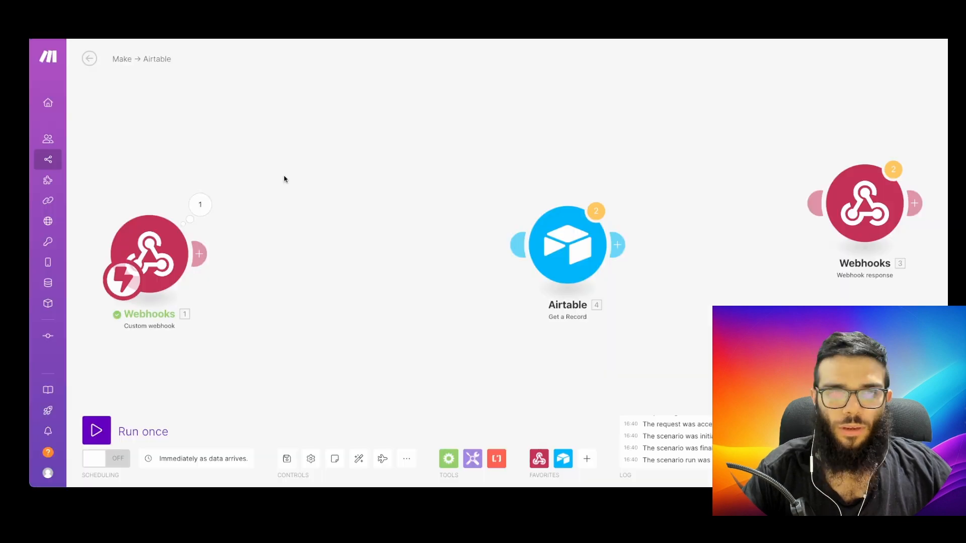
Back in Make, examine the recordId in the custom webhook's output bundle
click(368, 205)
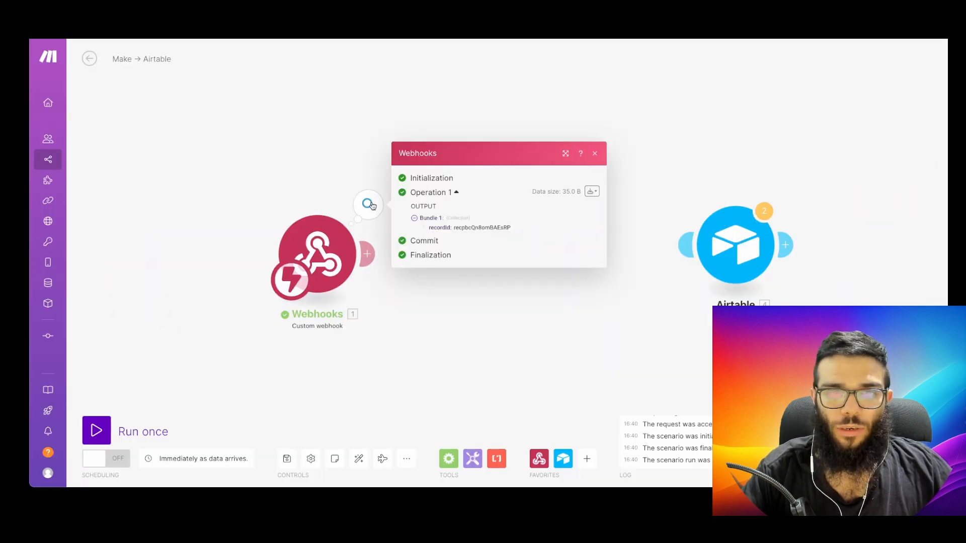
double_click(489, 228)
click(514, 230)
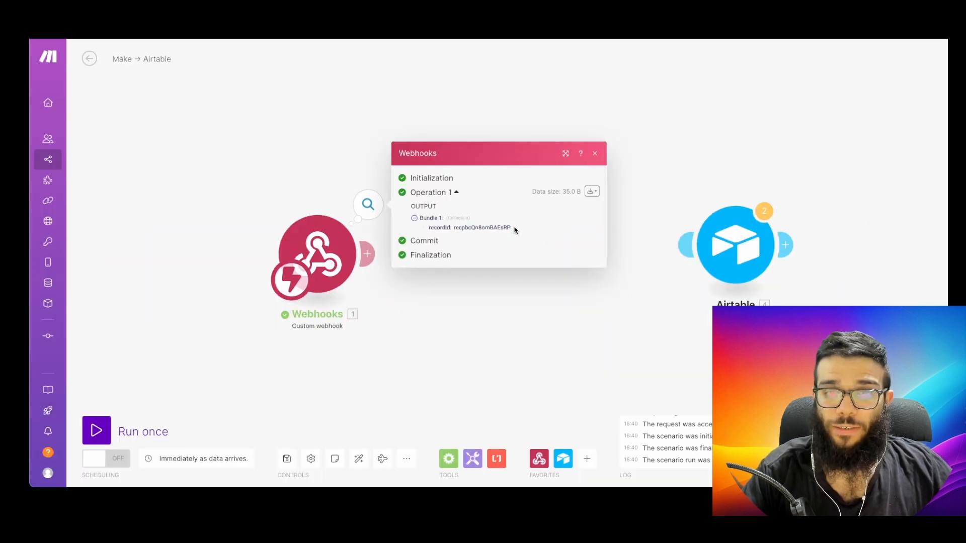
click(647, 119)
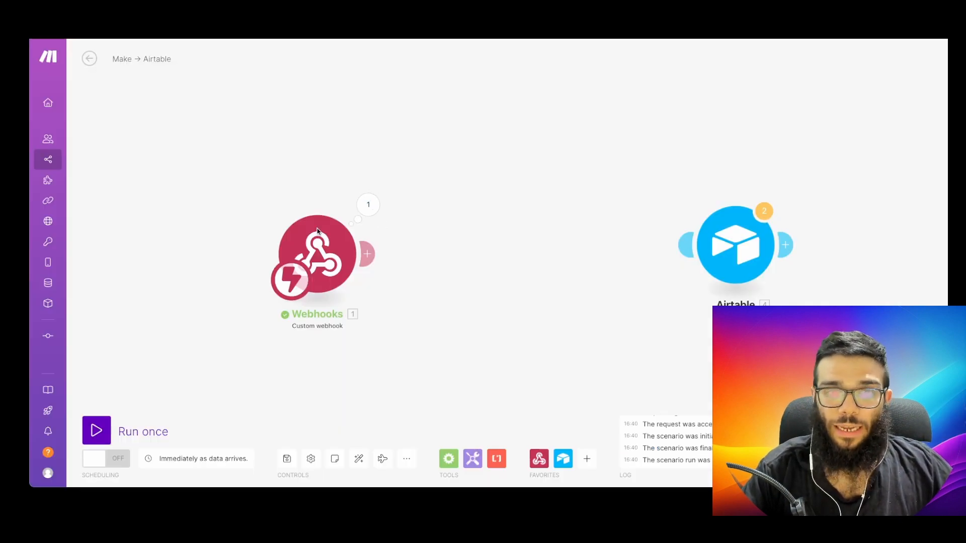
click(369, 202)
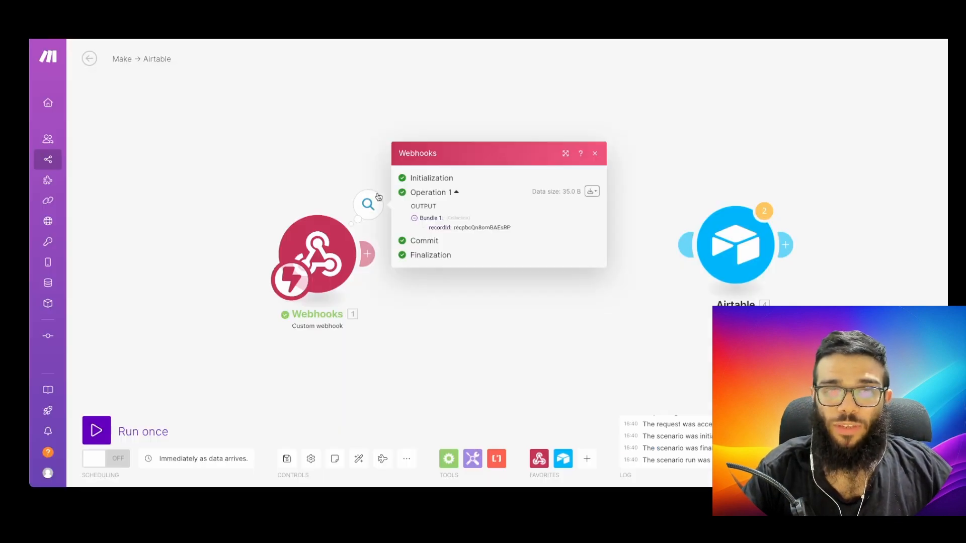
click(448, 99)
Add an Airtable Get a Record module to the scenario between the custom webhook and the existing Airtable module
right_click(442, 300)
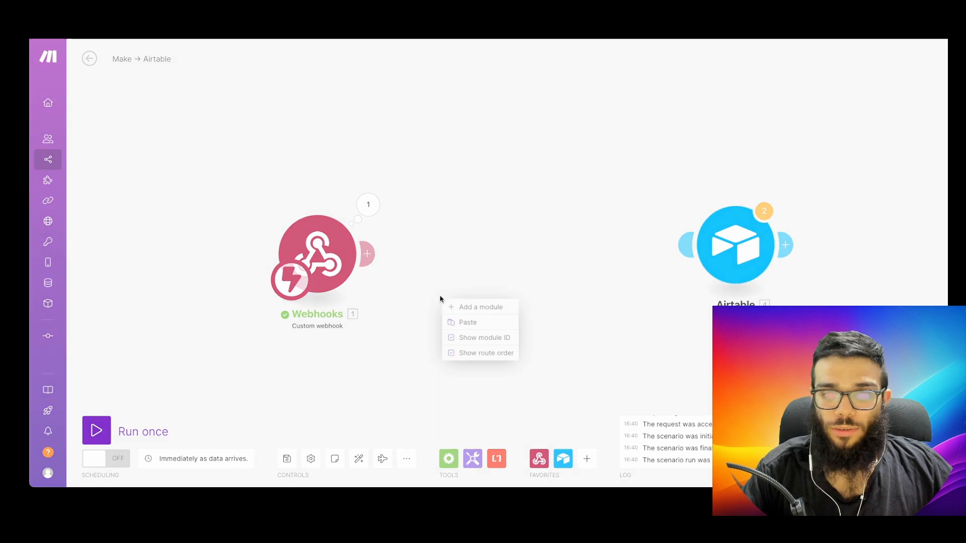
click(485, 308)
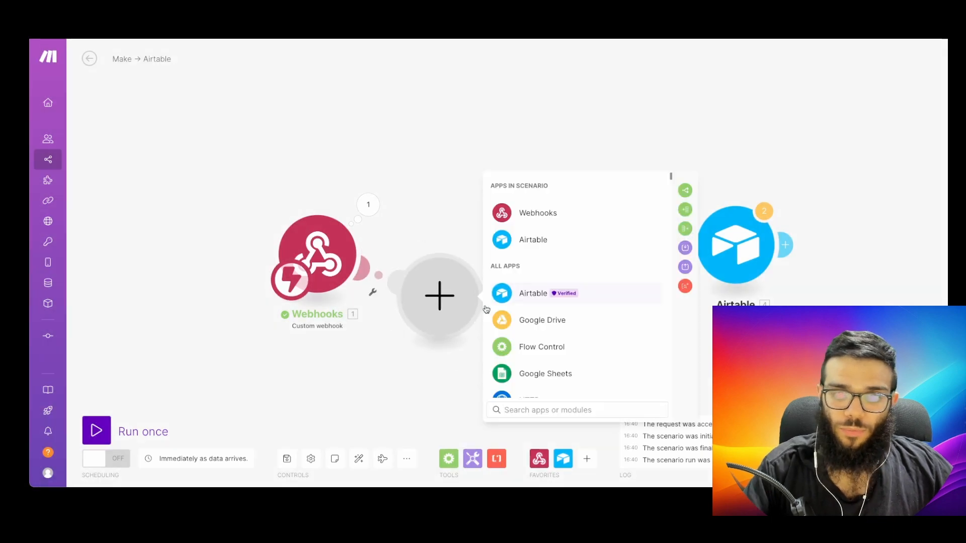
click(531, 238)
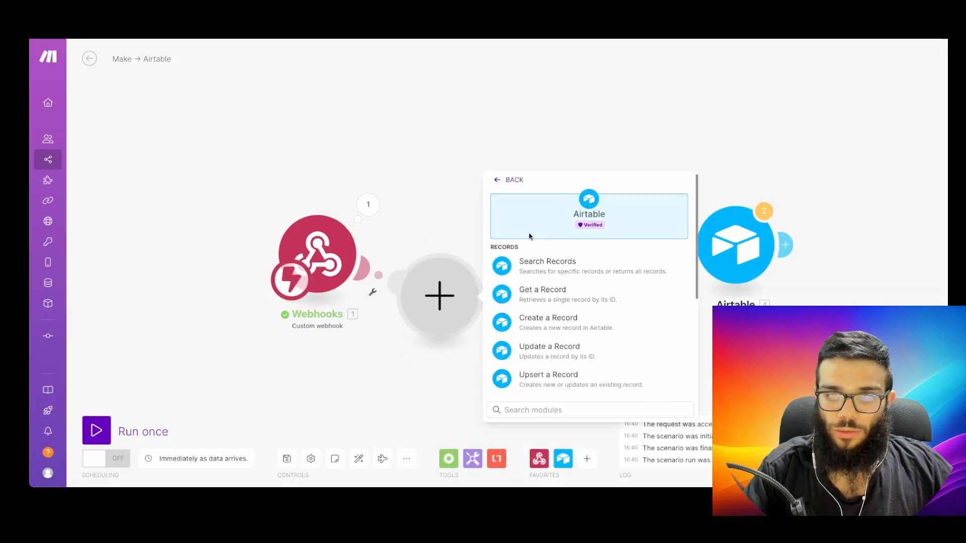
click(553, 301)
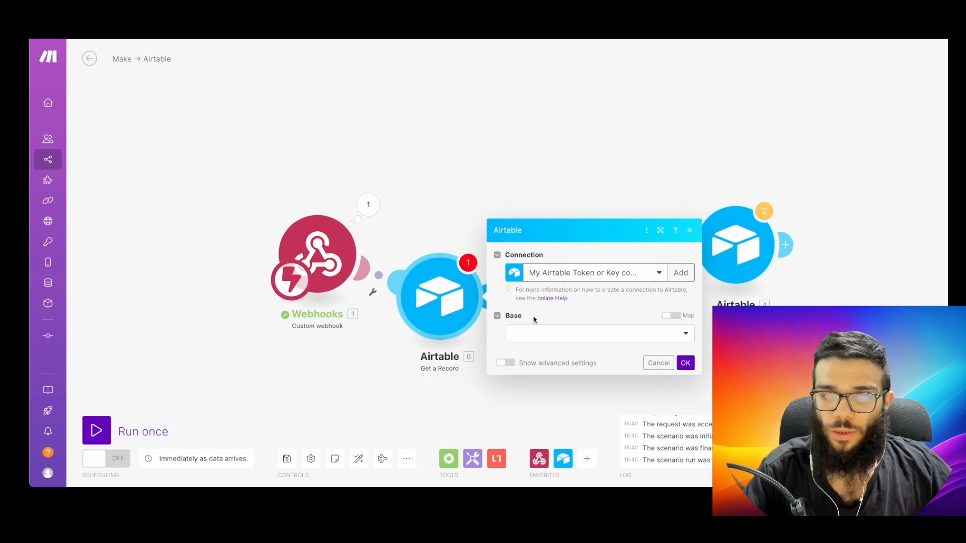
Configure the new Get a Record module with base Outbound Training, table Form and the webhook's recordId as Record ID
click(553, 333)
click(573, 354)
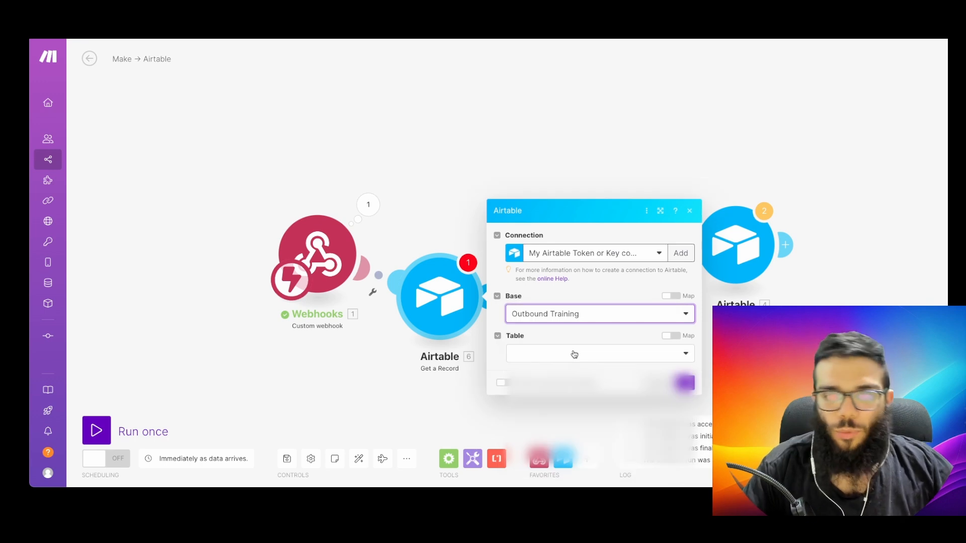
click(574, 354)
click(539, 456)
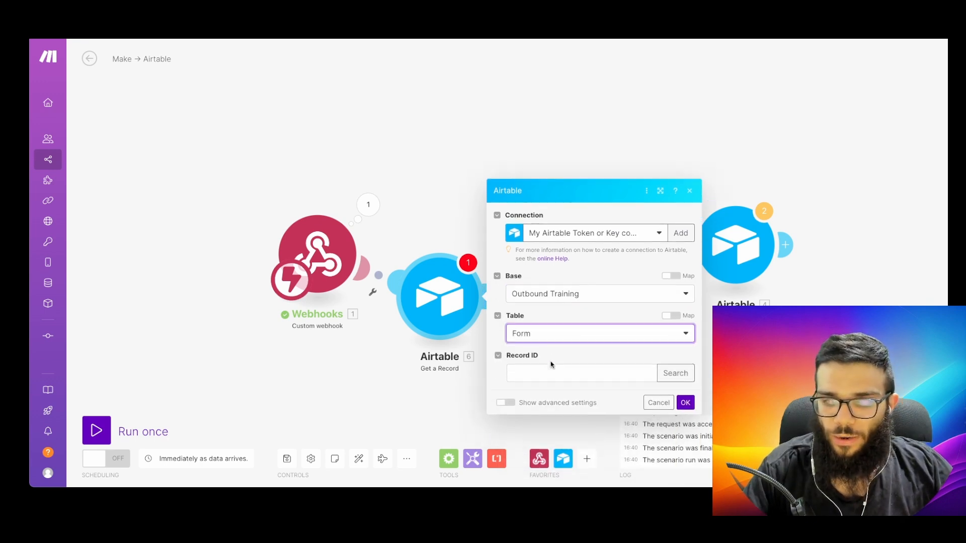
click(544, 372)
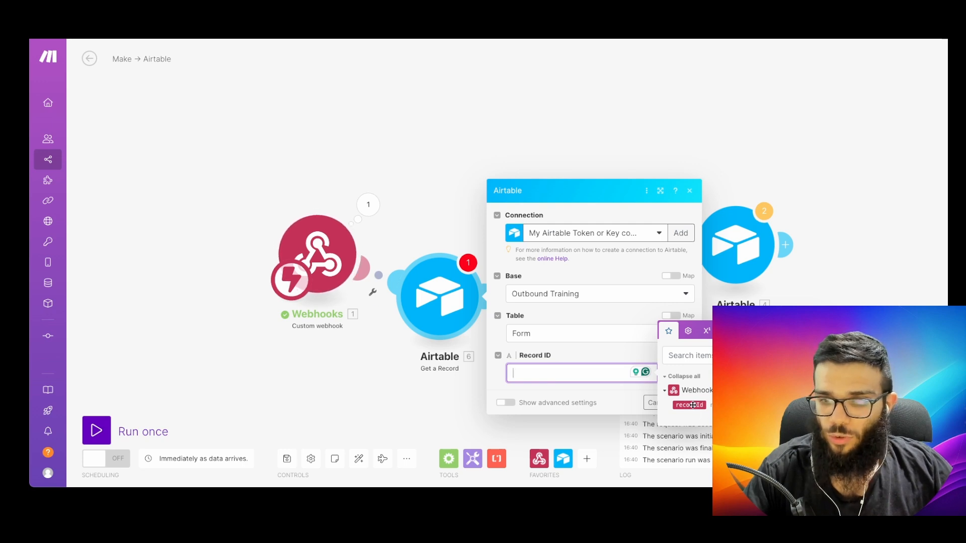
click(695, 406)
click(686, 403)
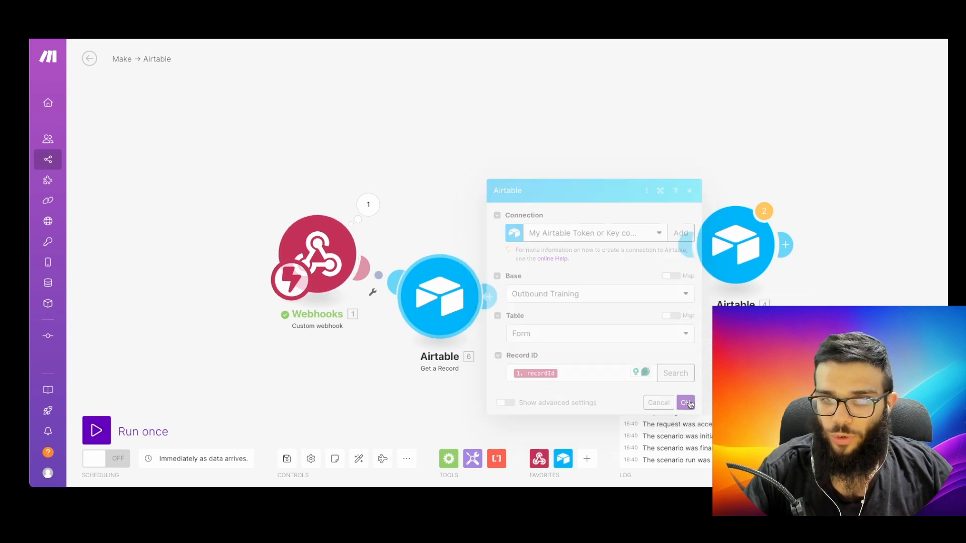
Copy the recordId value from the custom webhook's output bundle
click(332, 246)
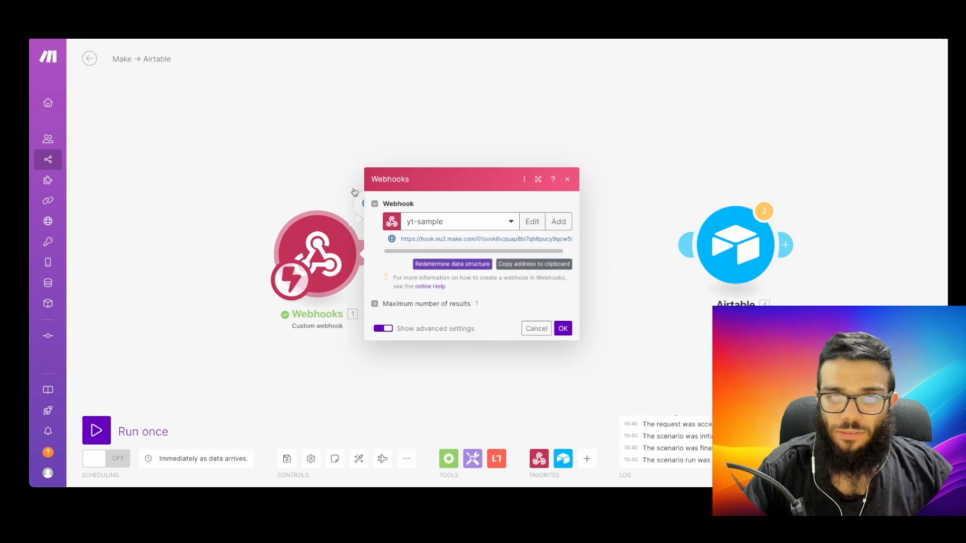
click(368, 203)
double_click(493, 229)
key(ctrl+c)
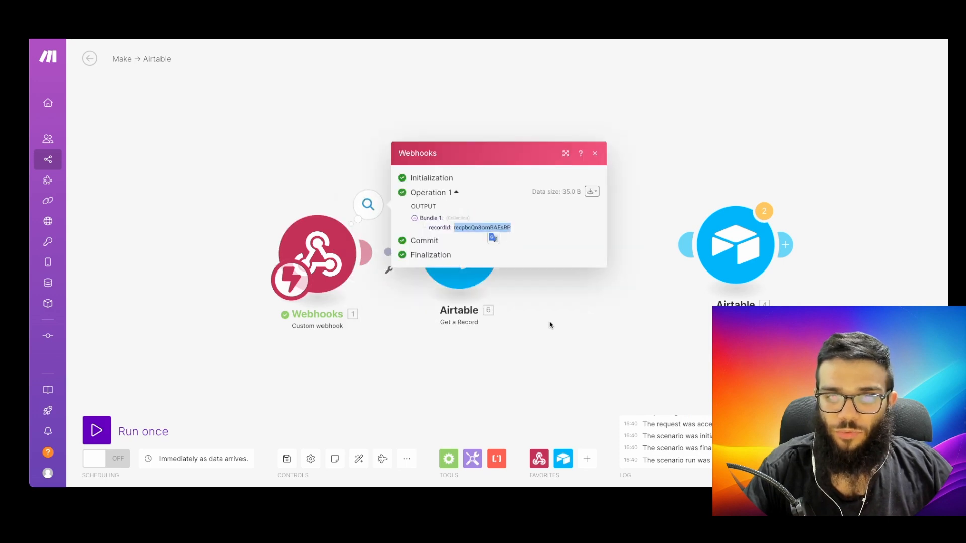
Run only the new Get a Record module, using the copied value as its recordId
click(550, 325)
click(483, 276)
right_click(462, 274)
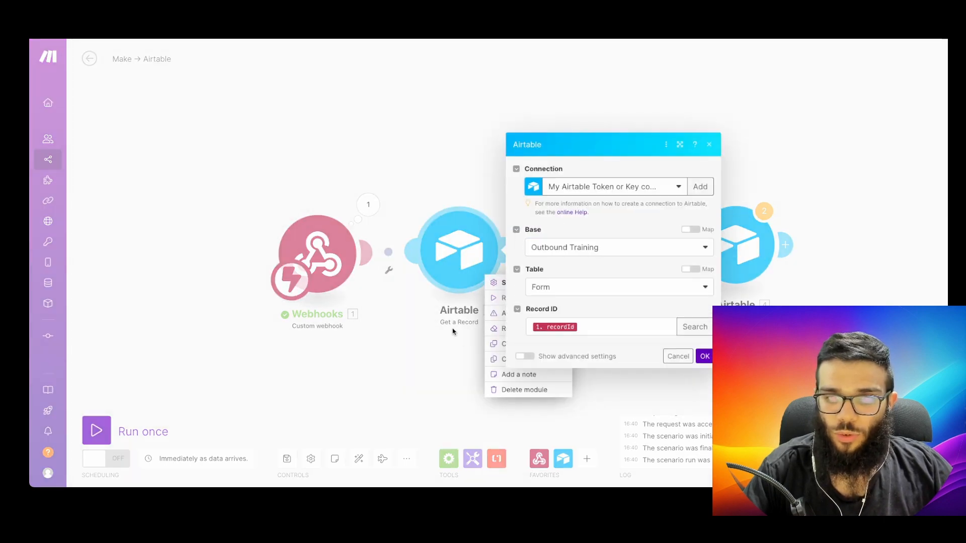
click(493, 297)
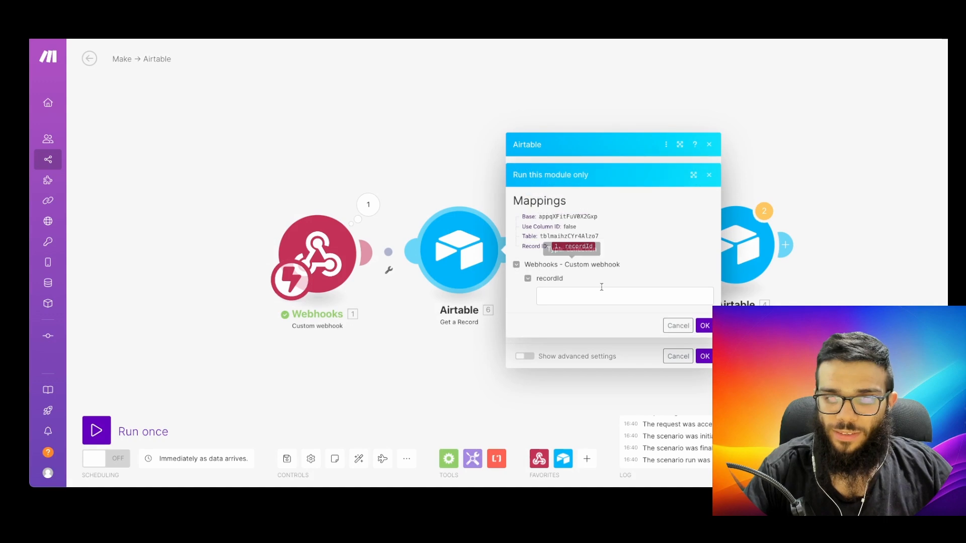
click(654, 297)
key(ctrl+v)
click(705, 325)
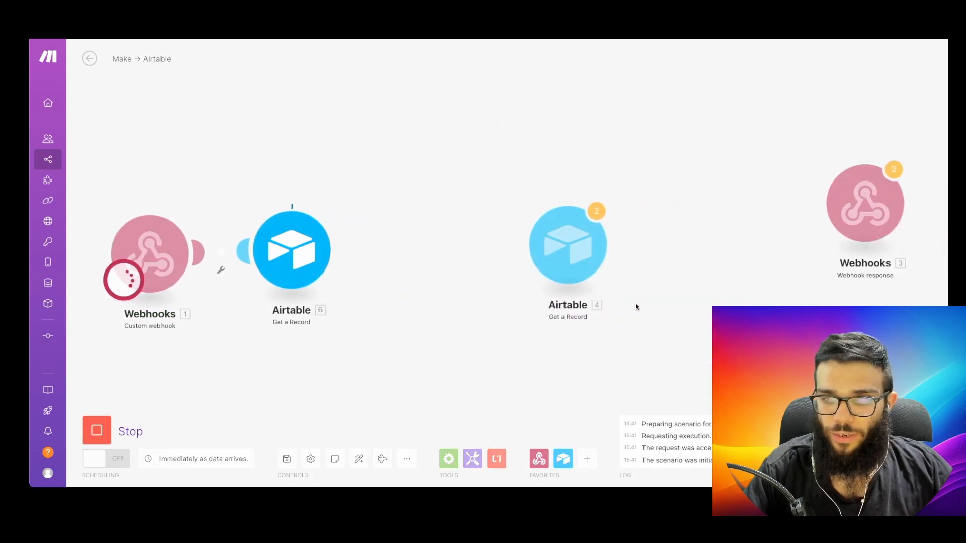
Examine the record fields in the output bundle of the Get a Record run
click(343, 200)
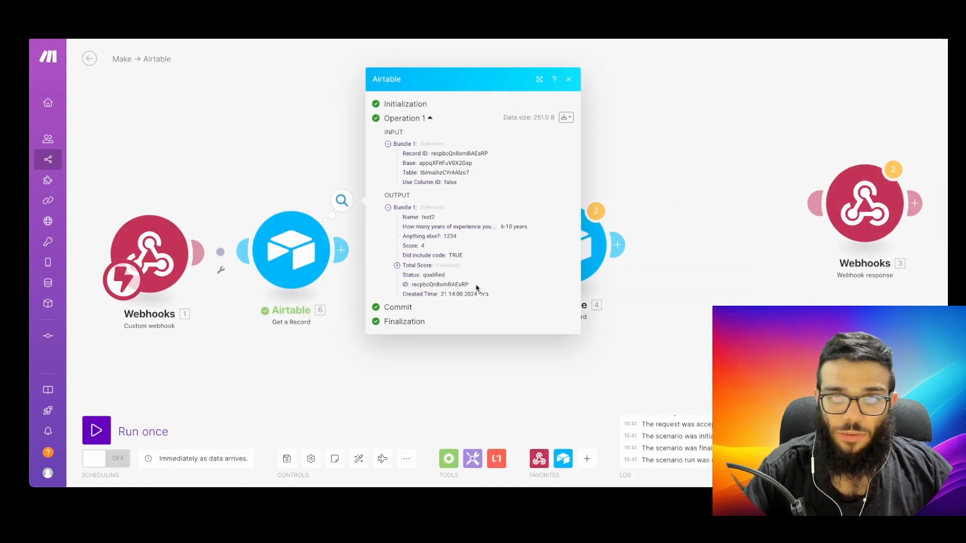
drag(490, 295, 395, 209)
click(487, 214)
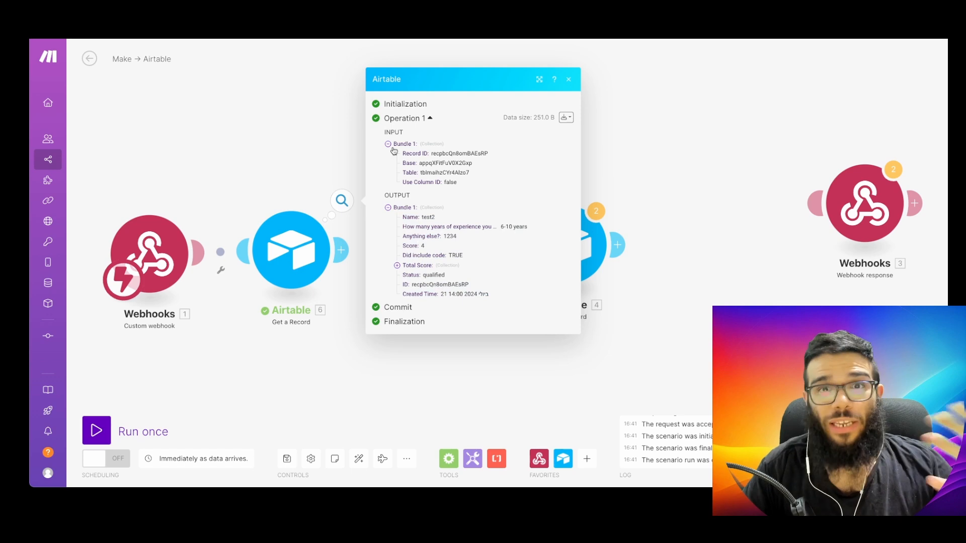
click(327, 145)
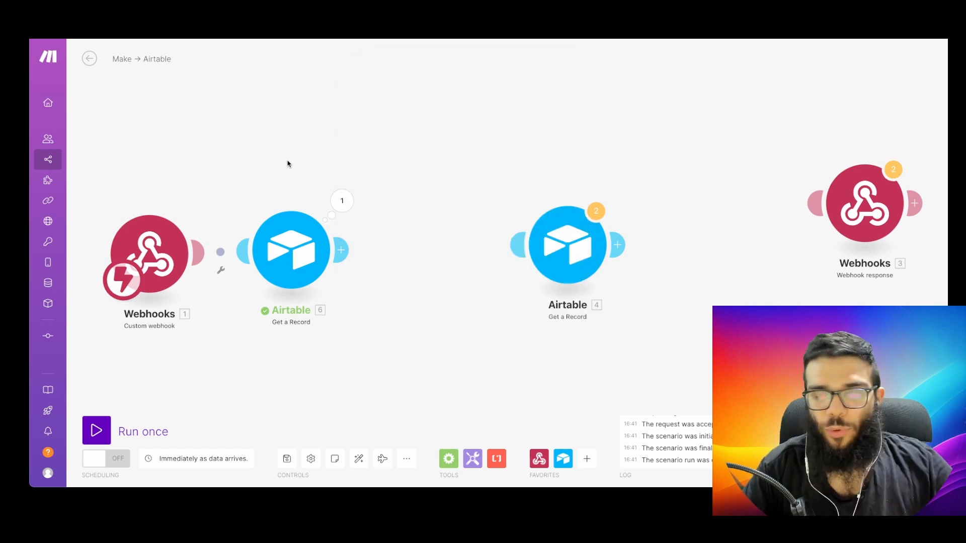
Move the old Webhook response module aside and add a new Webhook response module linked after the Airtable Get a Record module
drag(287, 163, 333, 163)
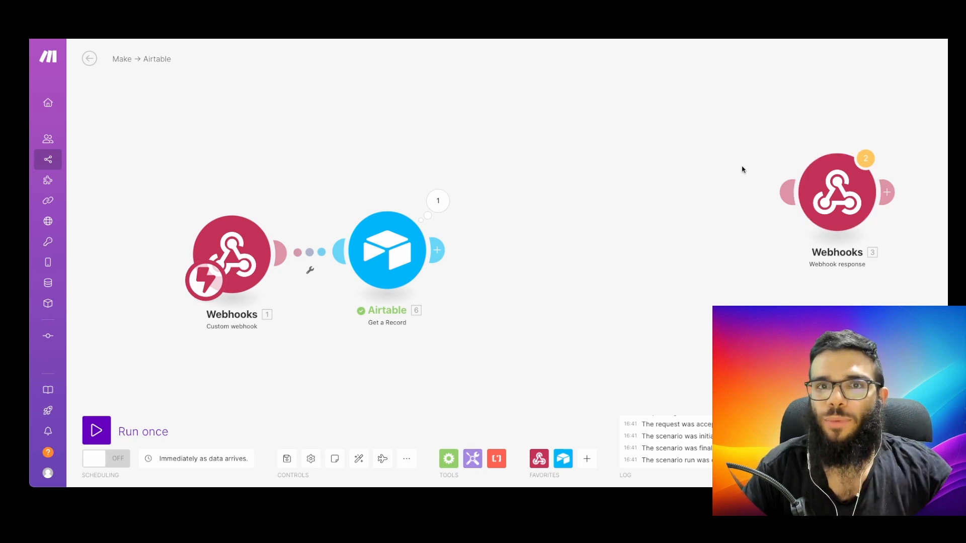
drag(828, 191, 786, 201)
right_click(623, 250)
click(649, 257)
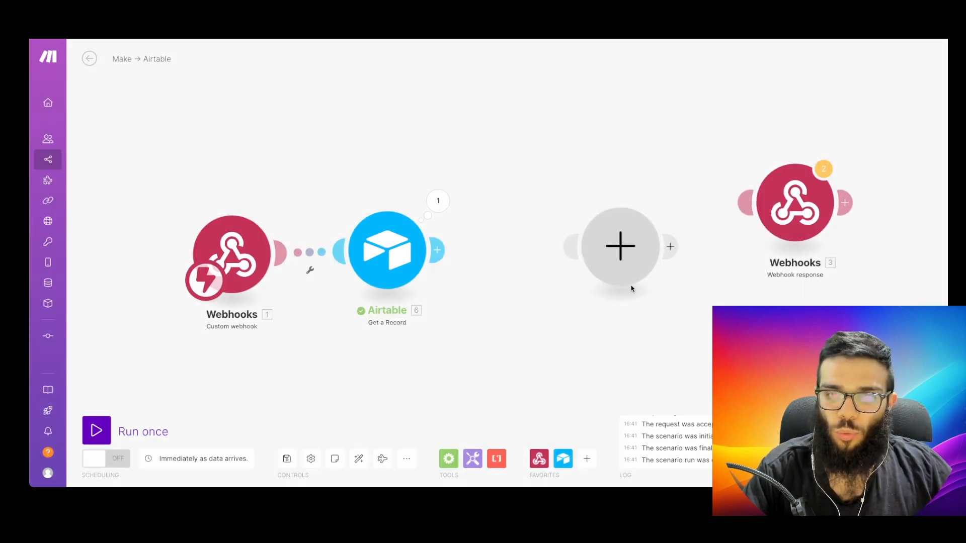
click(709, 163)
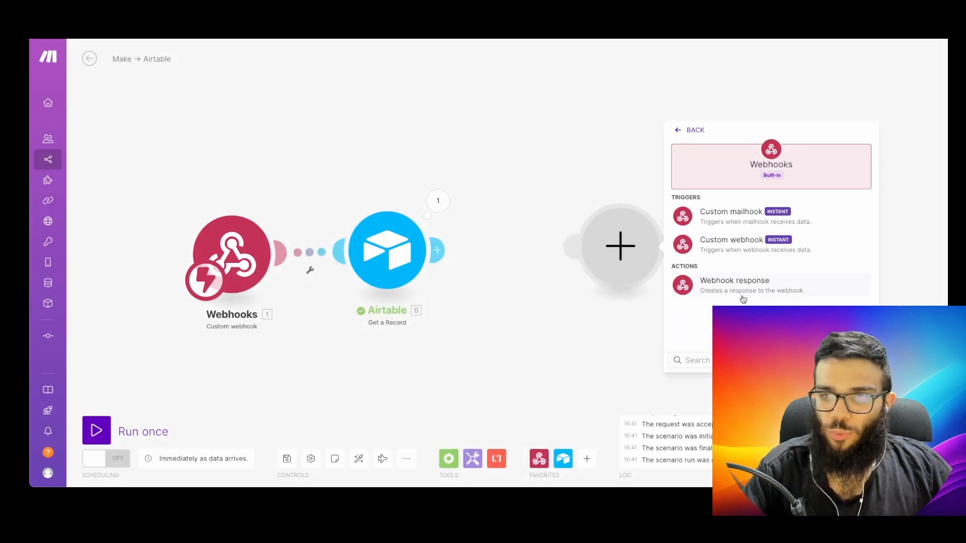
right_click(639, 272)
click(665, 296)
drag(616, 285, 573, 265)
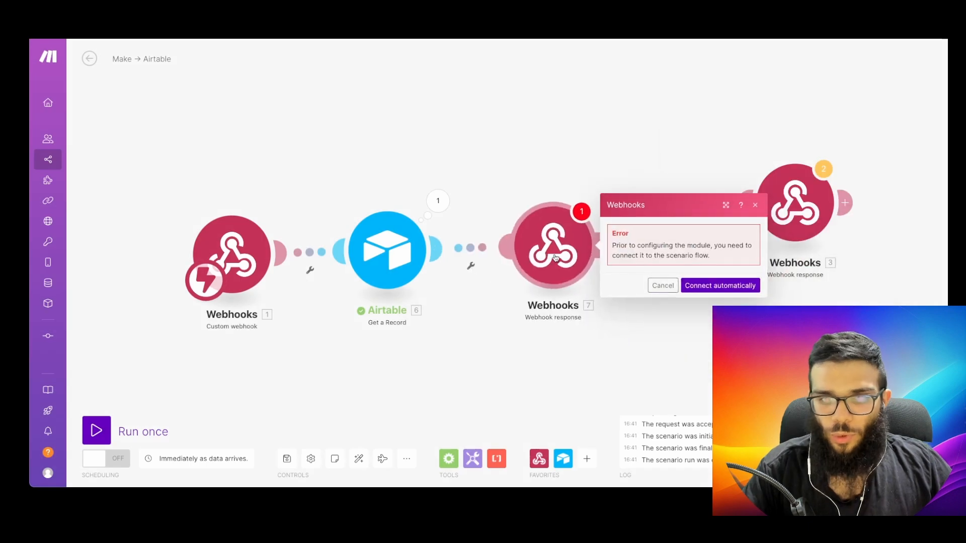
Configure the new Webhook response module to return the Score field from the Airtable Get a Record module as its body
click(645, 281)
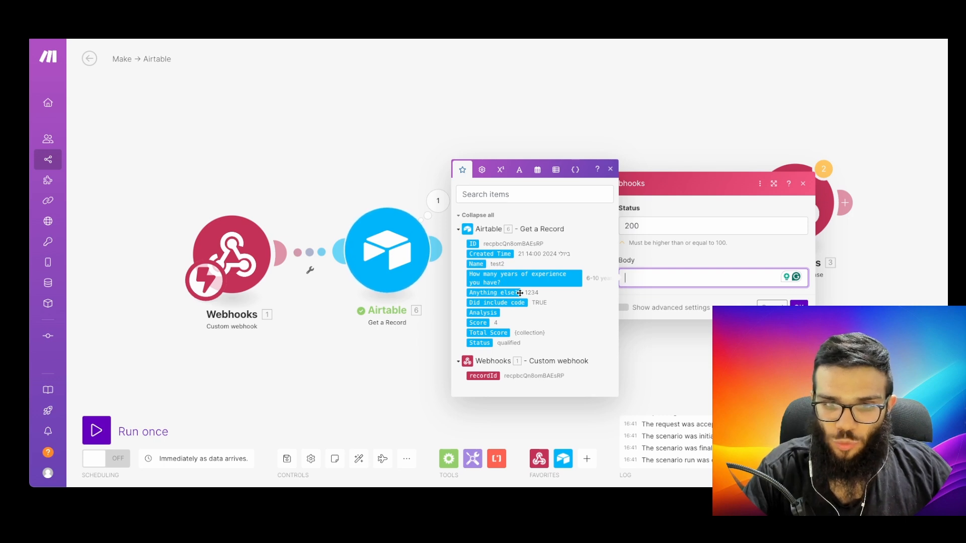
click(480, 323)
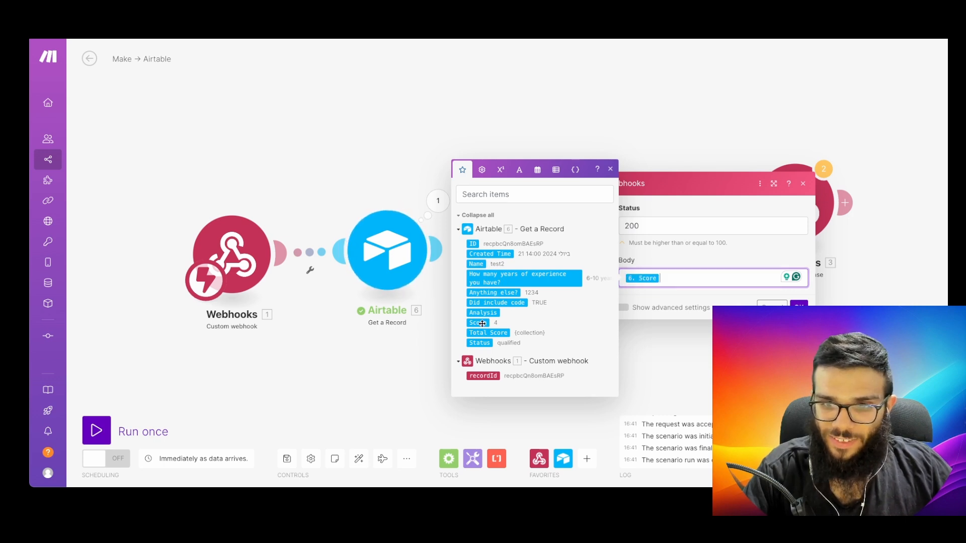
click(751, 264)
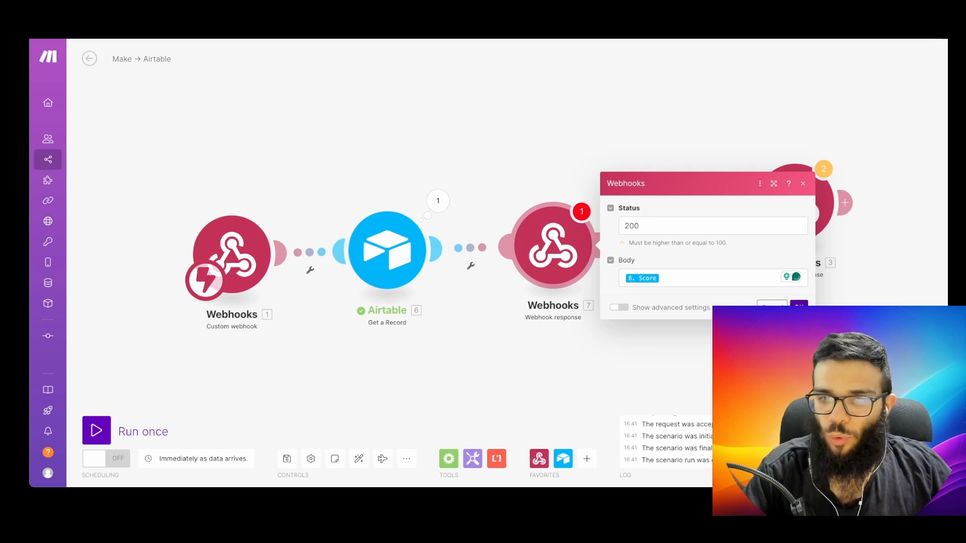
click(799, 305)
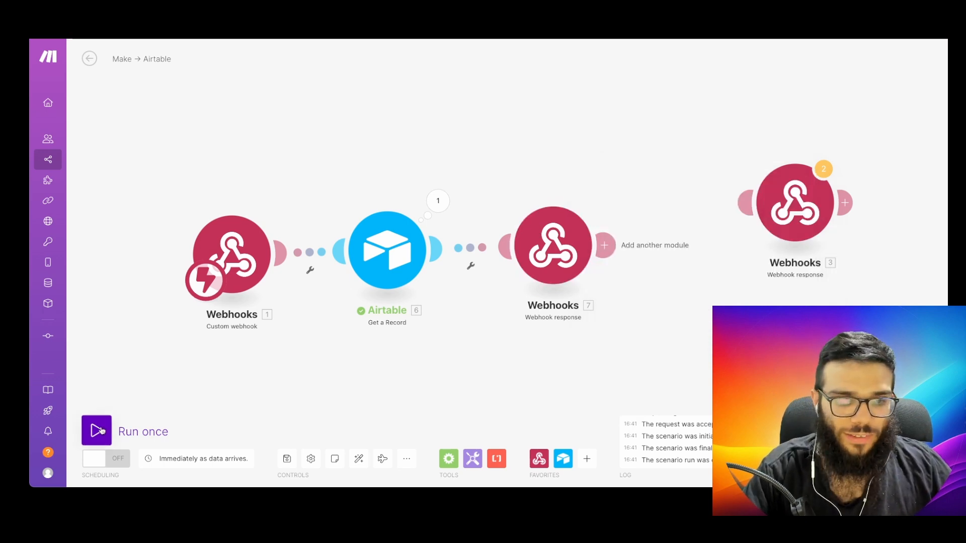
Run the Make scenario once and test the Airtable script against it
click(100, 431)
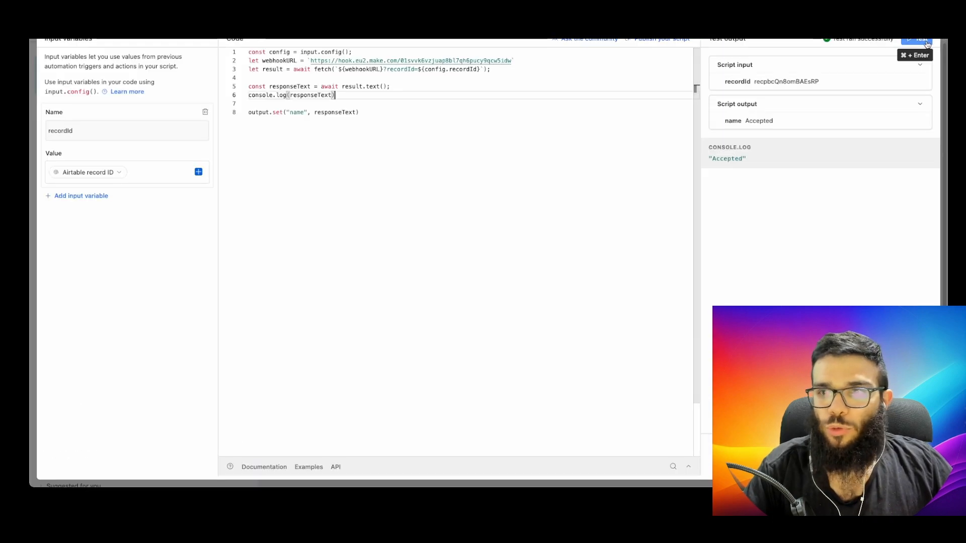
click(922, 42)
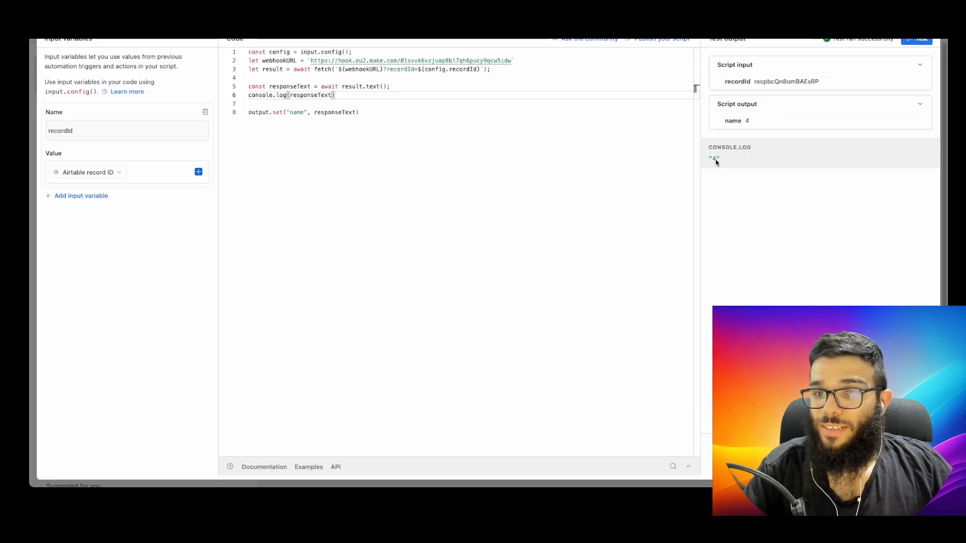
click(729, 161)
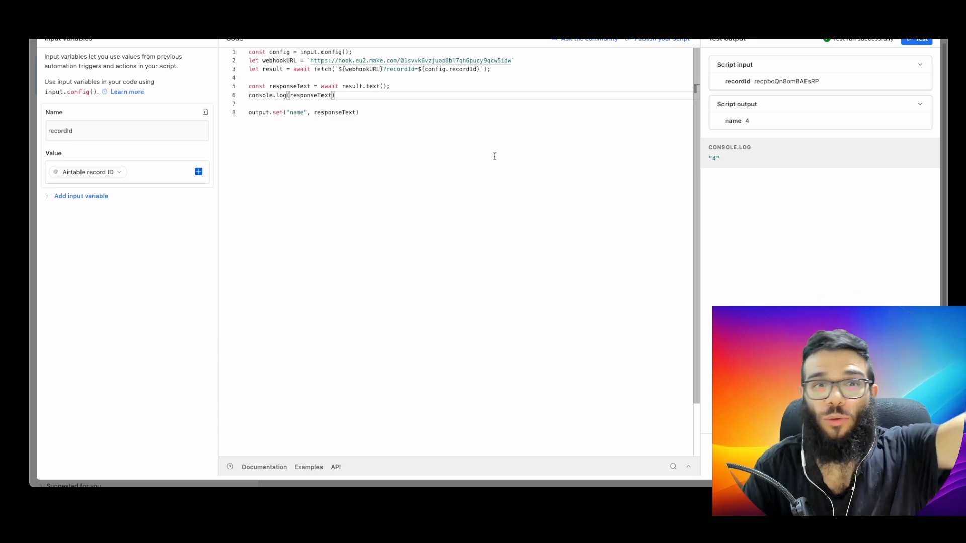
Rename the script's output key on line 8 to "score"
click(425, 118)
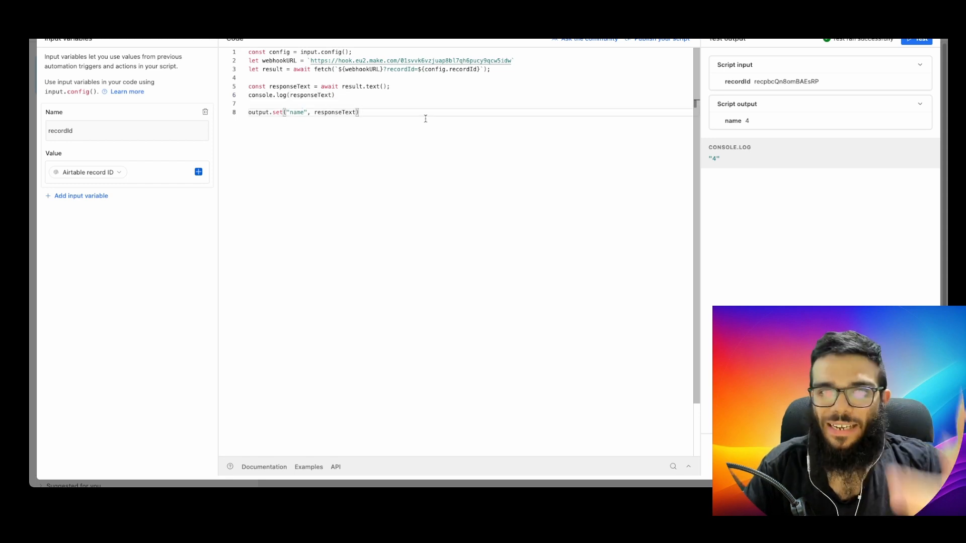
double_click(305, 113)
text(score)
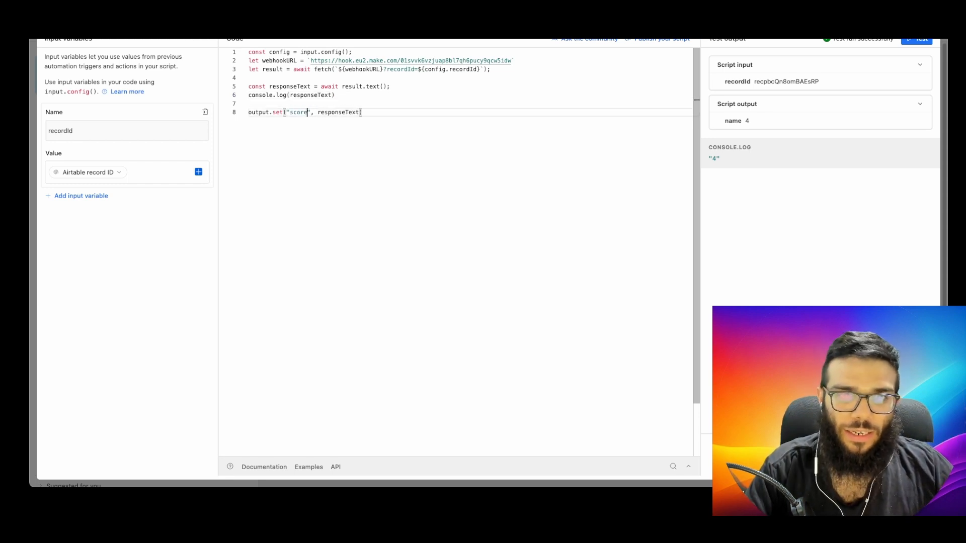
Examine the script's fetch line, the response text and console log lines, and the output.set call
drag(390, 87, 344, 85)
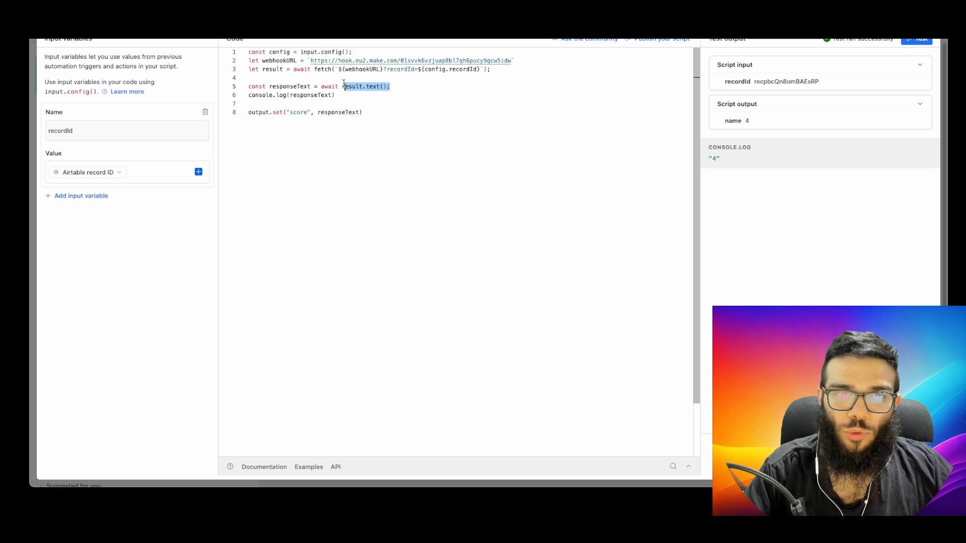
click(275, 69)
drag(506, 75, 233, 75)
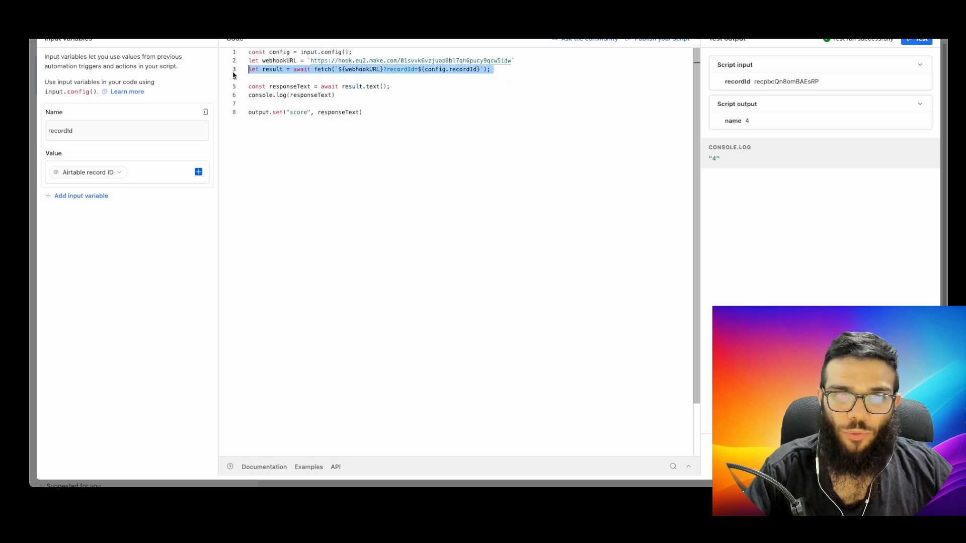
click(395, 85)
drag(407, 87, 228, 99)
click(401, 85)
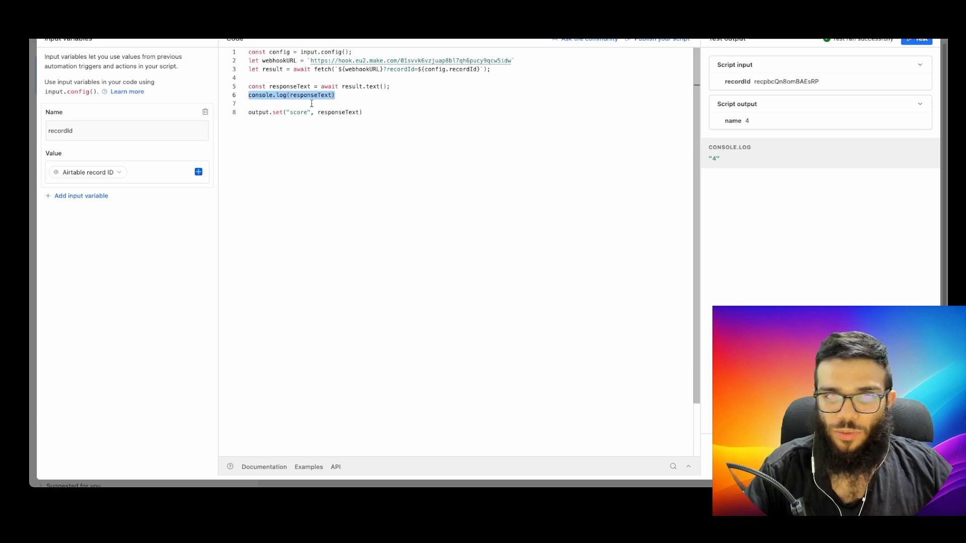
click(387, 118)
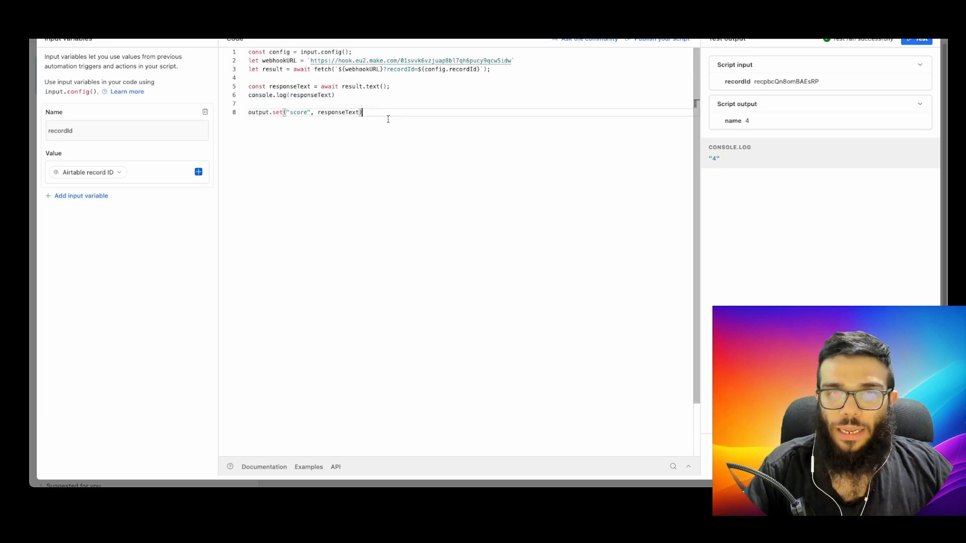
double_click(336, 112)
double_click(257, 112)
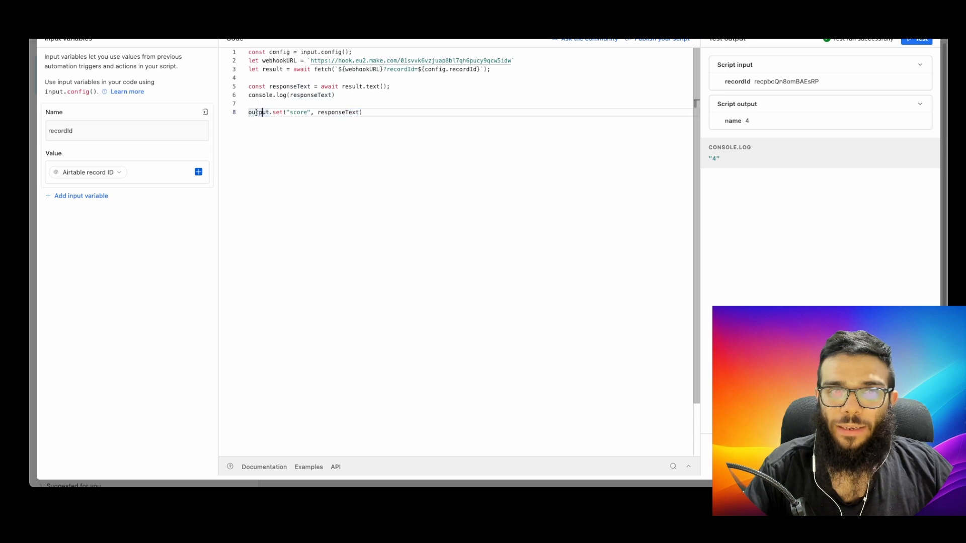
click(275, 112)
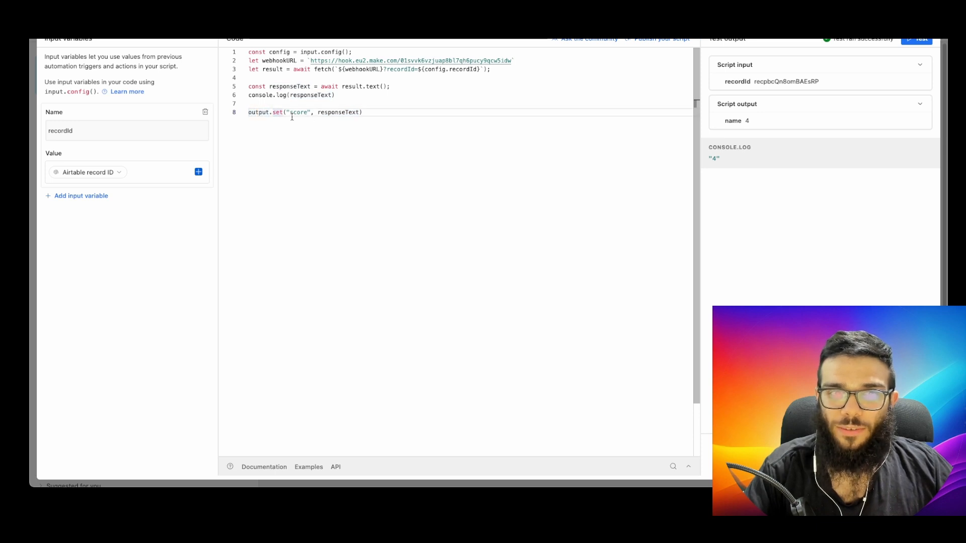
drag(286, 113, 311, 113)
click(372, 110)
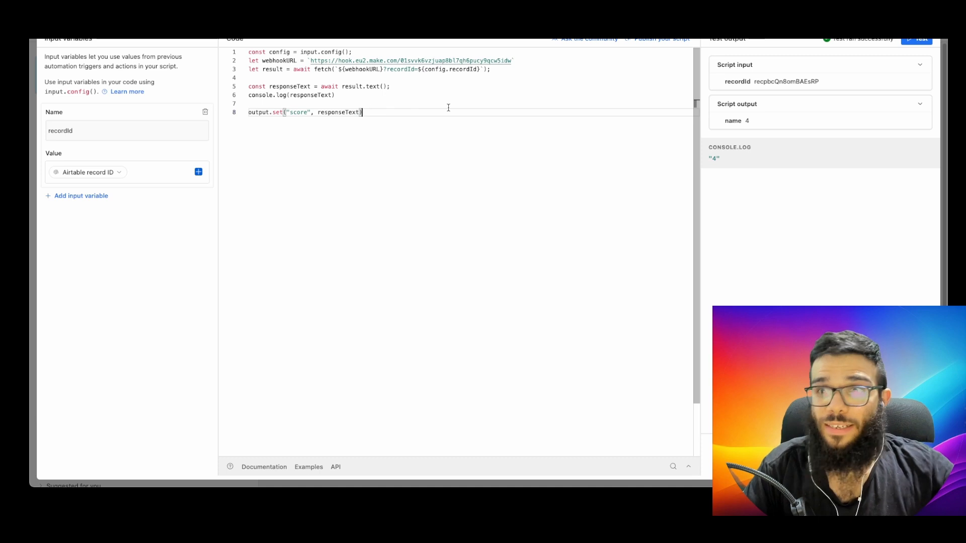
Test the script with its "score" output against another single run of the Make scenario
key(ctrl+Return)
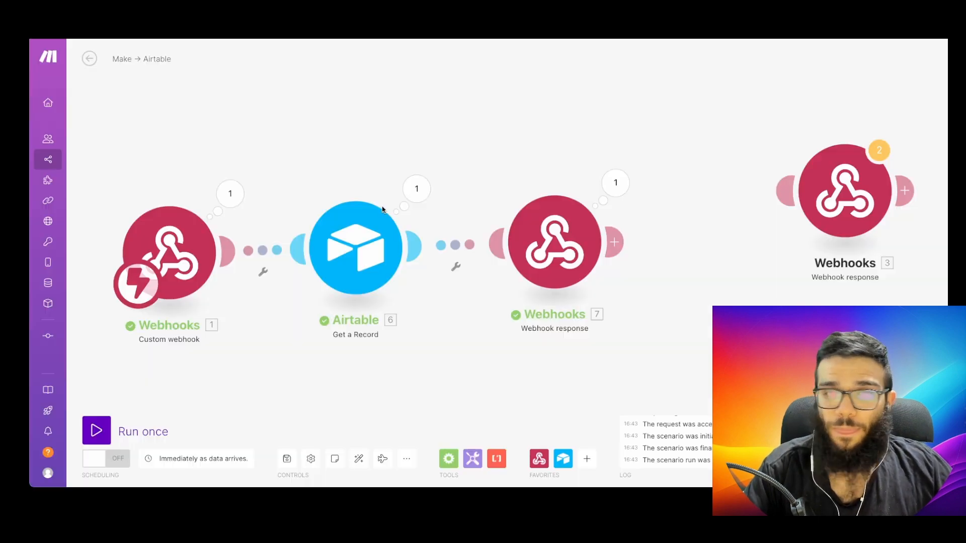
click(97, 430)
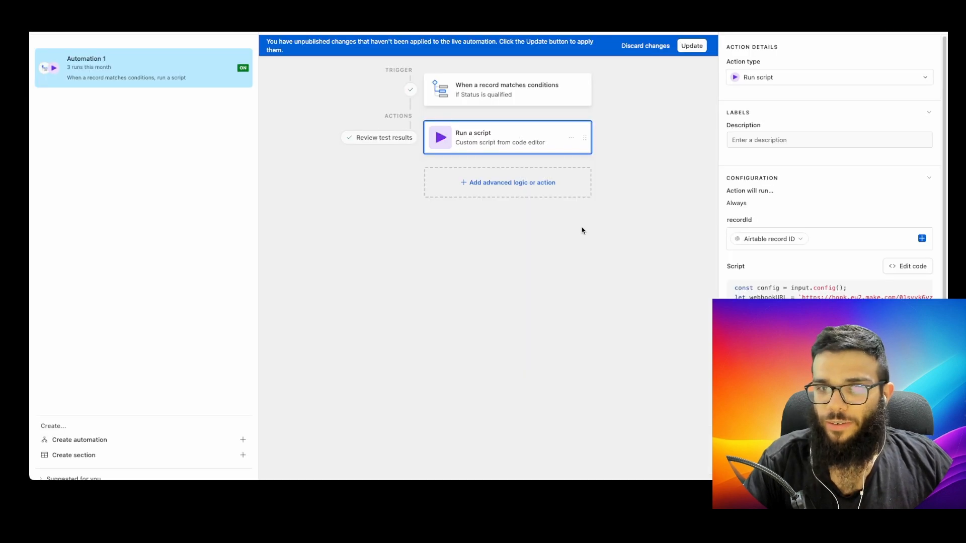
Add a Send email action after the script and browse the dynamic data available for its To field
click(541, 187)
click(494, 315)
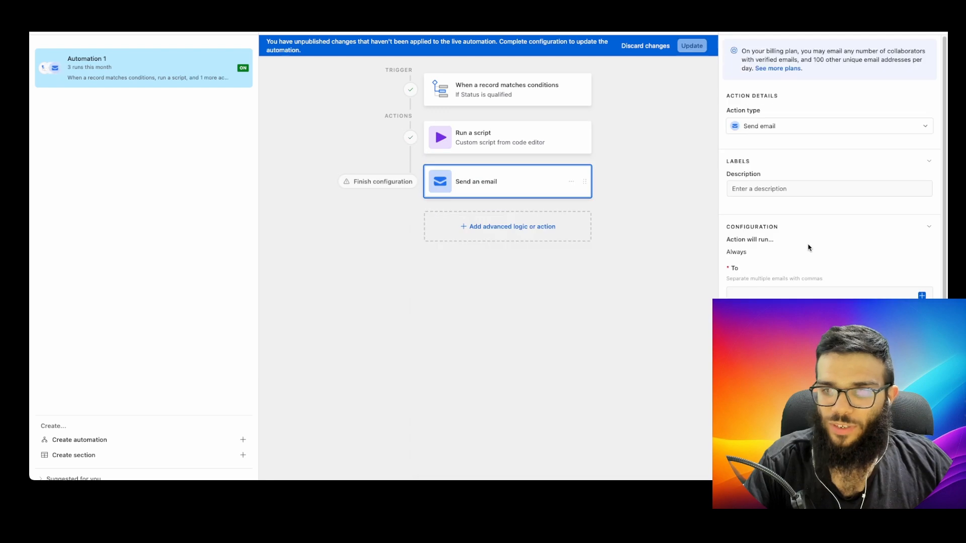
click(784, 295)
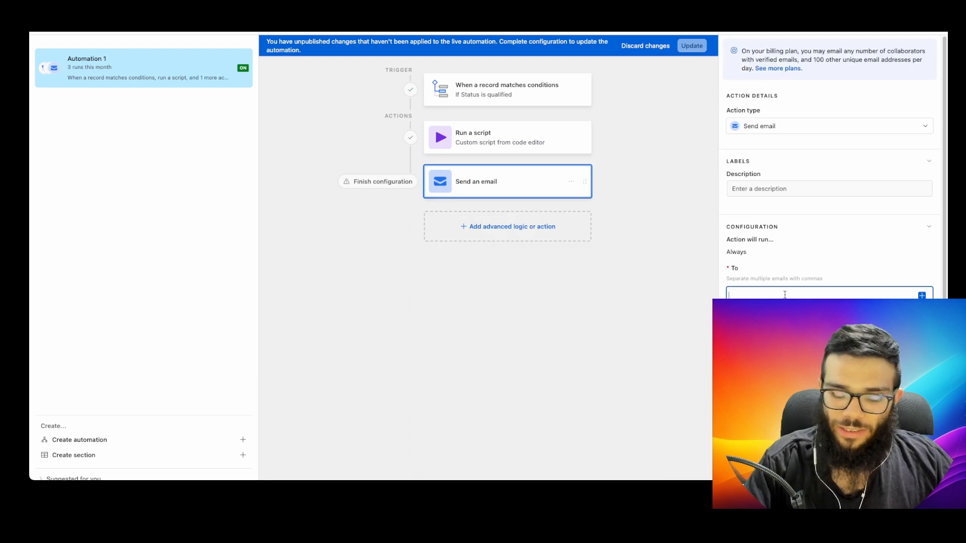
text({)
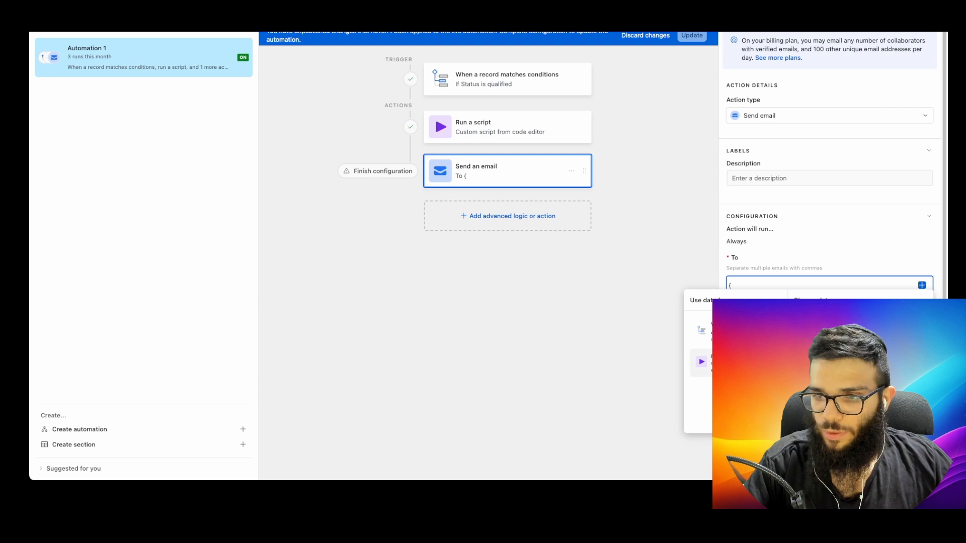
click(909, 332)
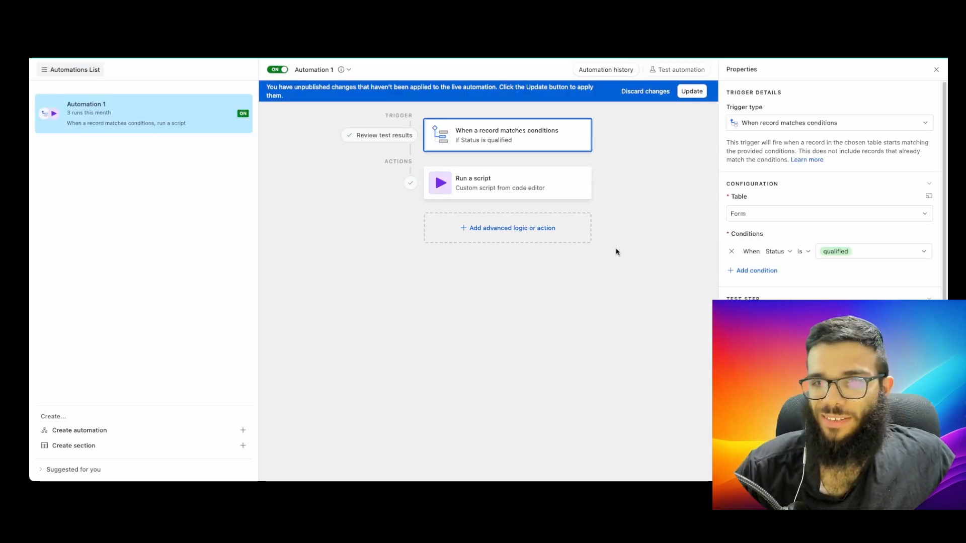
Publish the pending Airtable automation changes and run the Make scenario once, waiting for new data
click(691, 91)
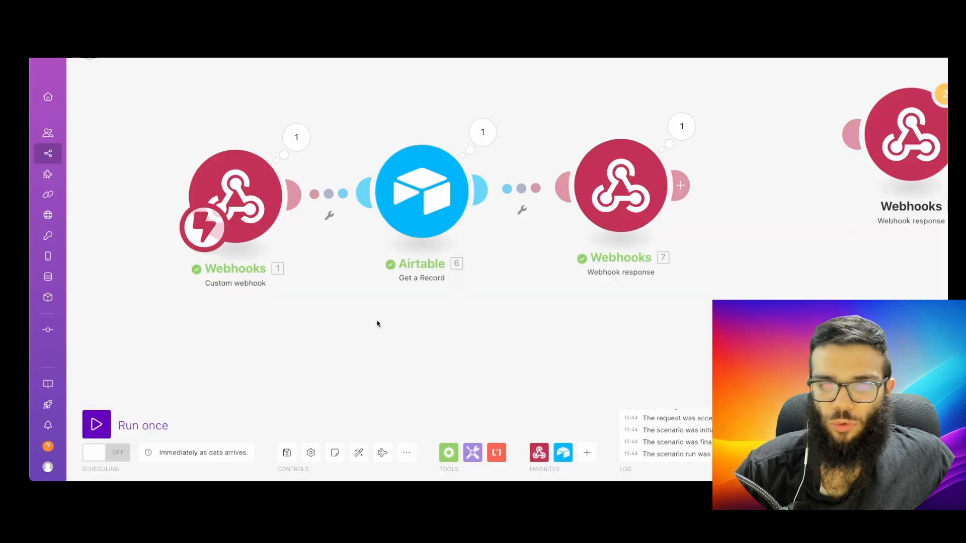
click(97, 424)
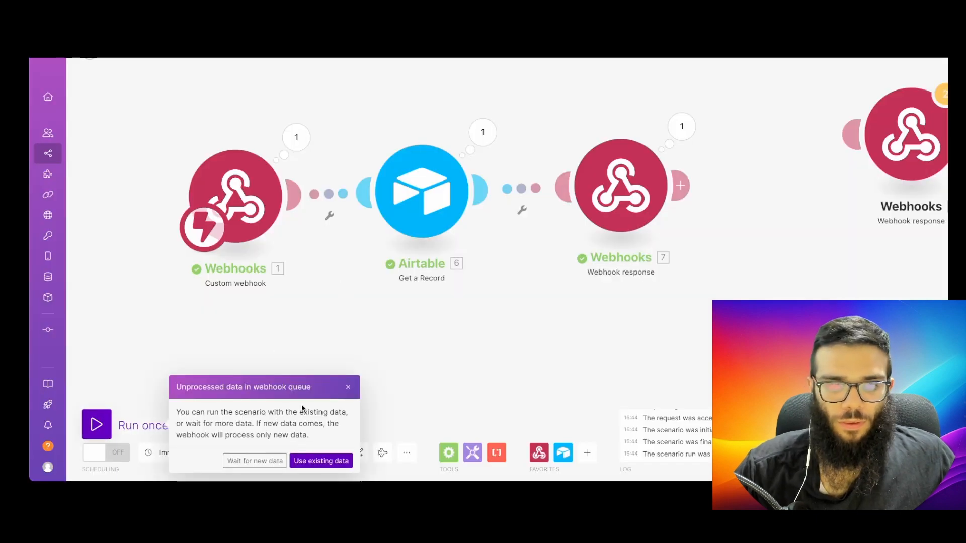
click(255, 460)
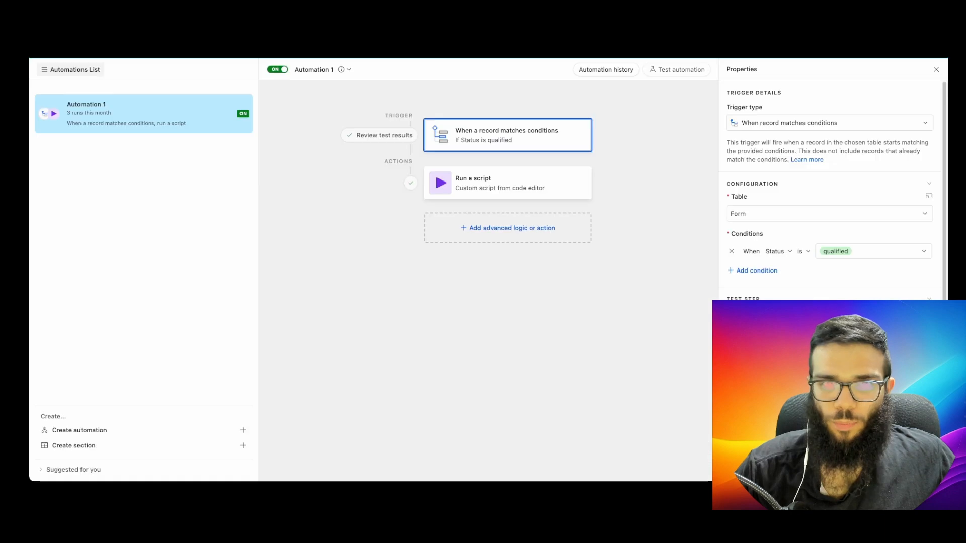
Set the Status of the fifth record in the Airtable Form table to qualified
click(379, 104)
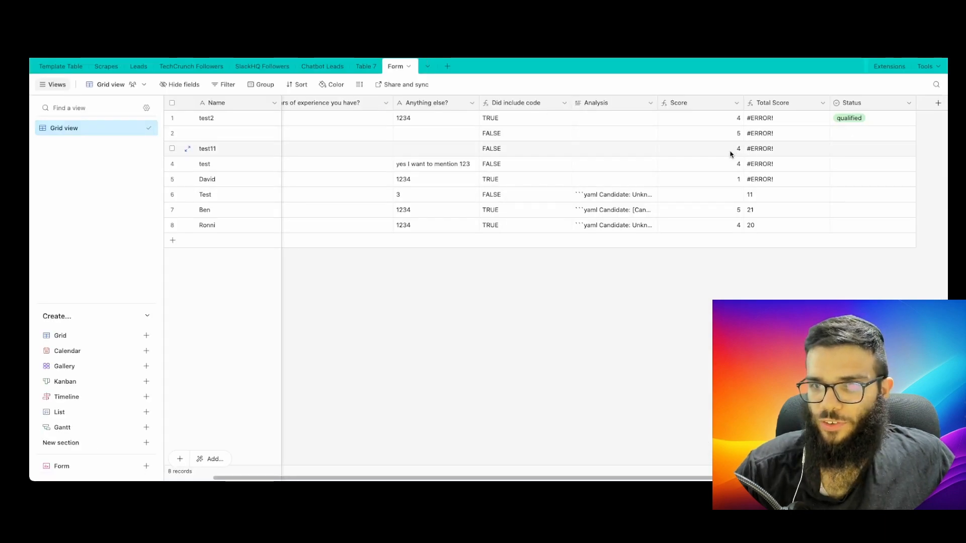
click(844, 183)
click(847, 183)
click(851, 227)
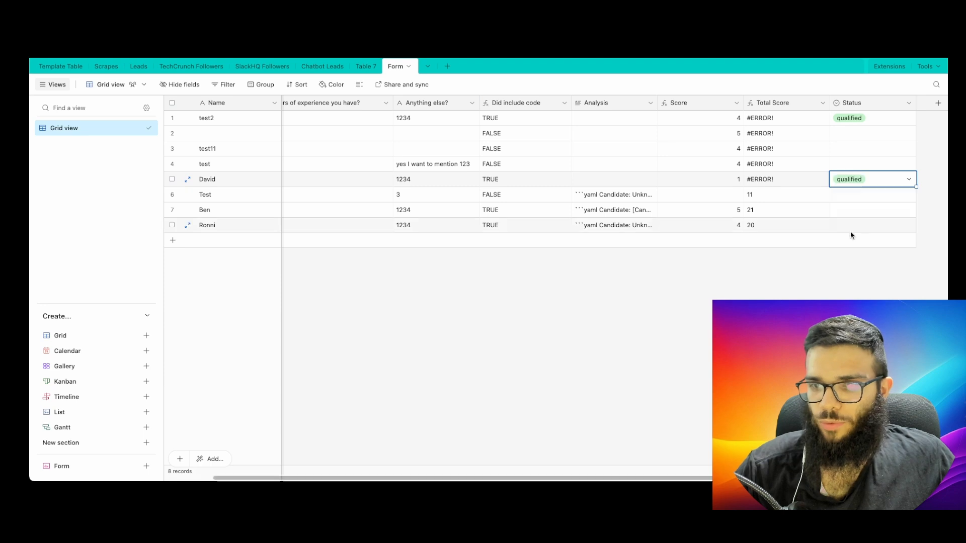
click(782, 266)
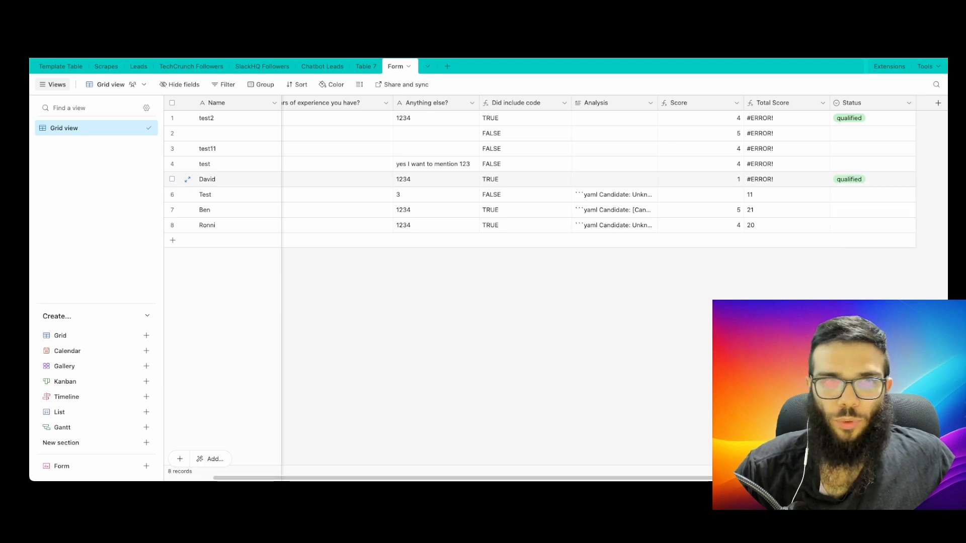
Open the automation's run history in Airtable and examine the latest run
click(274, 46)
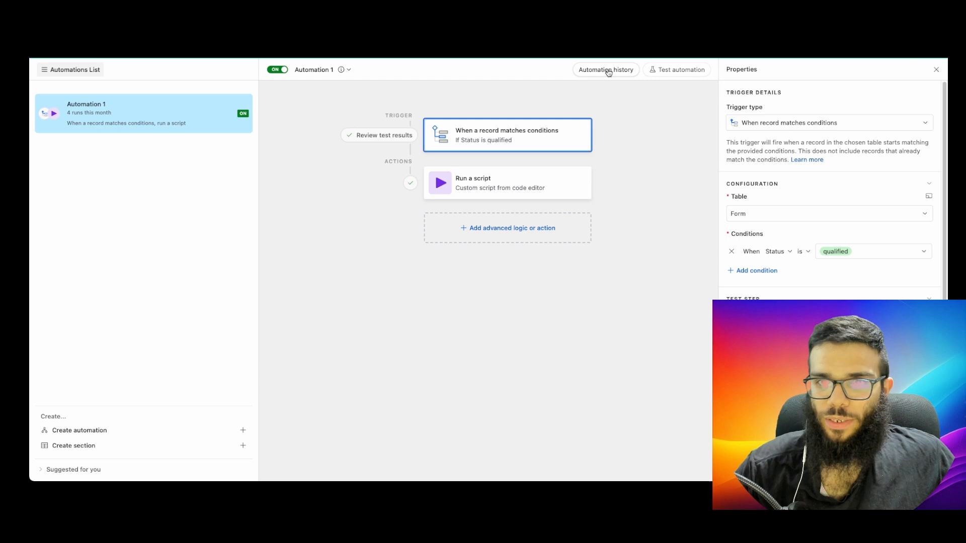
click(608, 71)
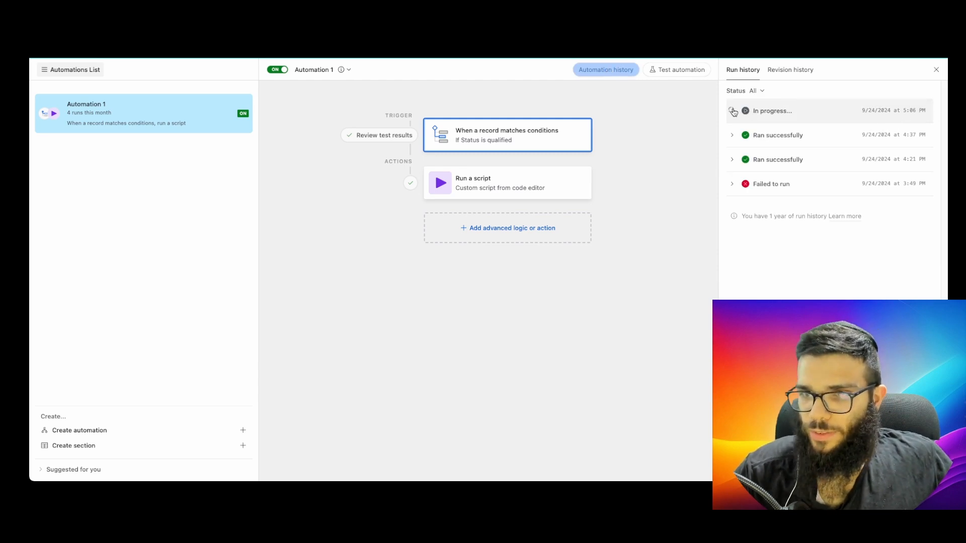
click(756, 111)
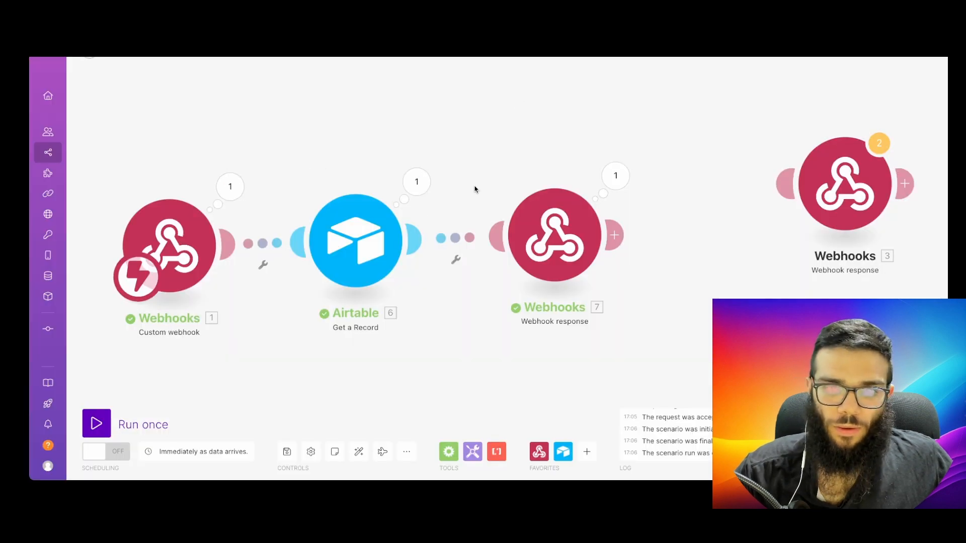
Examine the run details of the Webhook response and Airtable Get a Record modules in Make
click(615, 176)
click(703, 207)
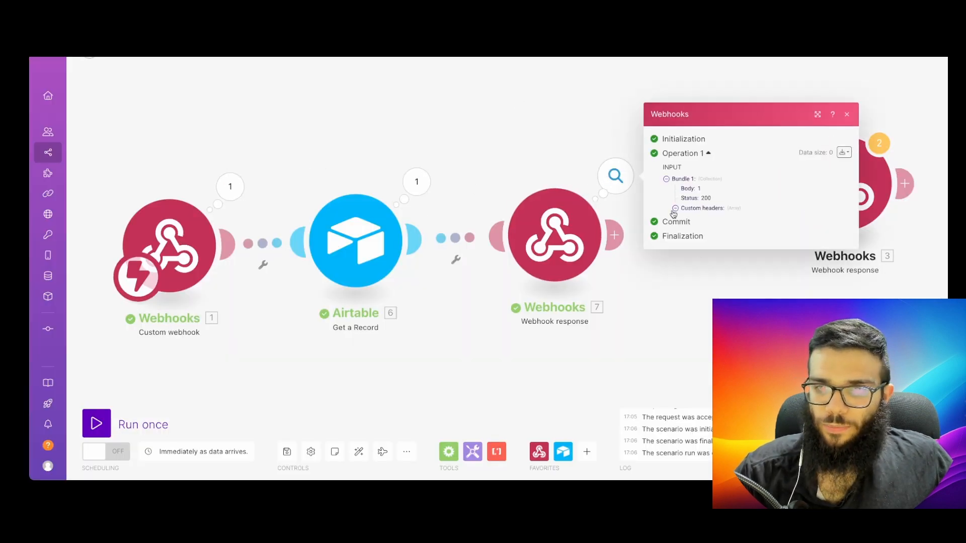
click(676, 205)
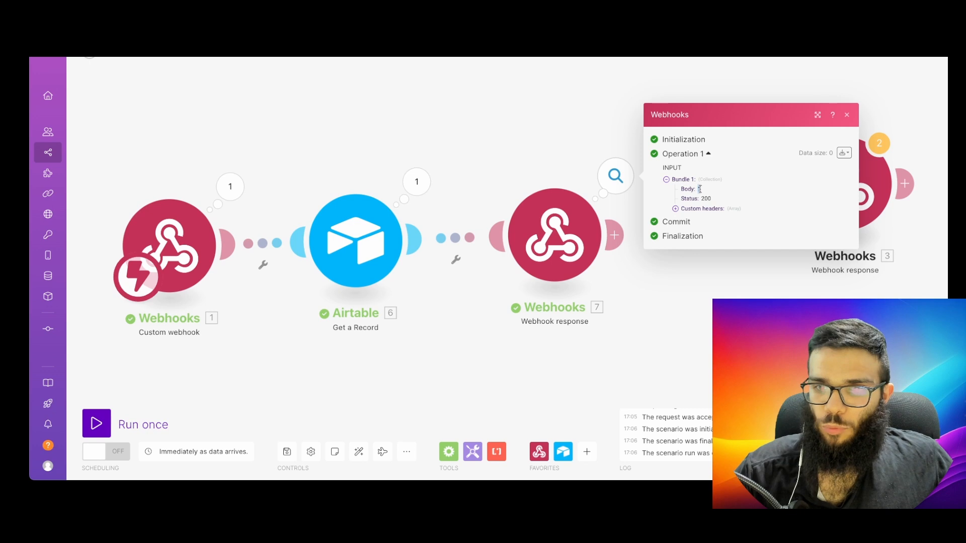
click(704, 300)
click(416, 180)
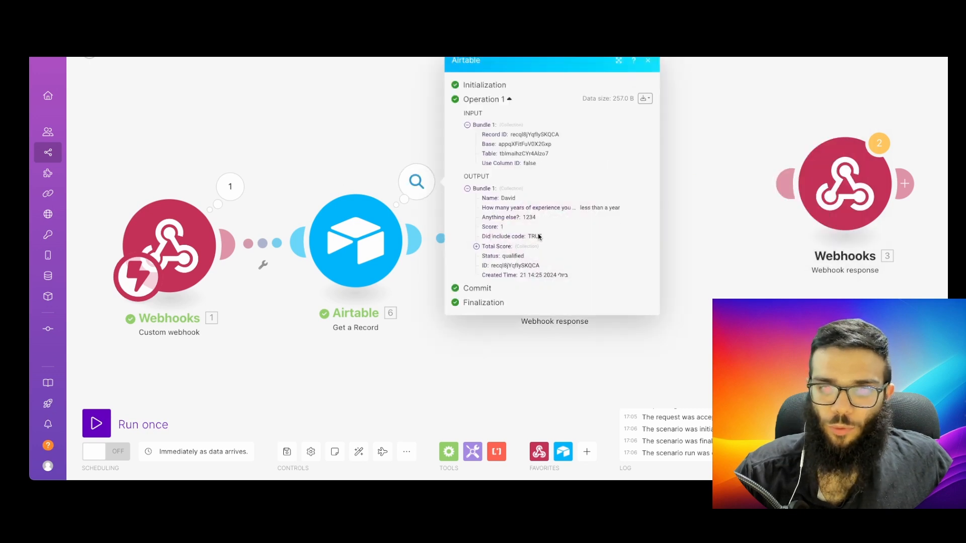
click(705, 261)
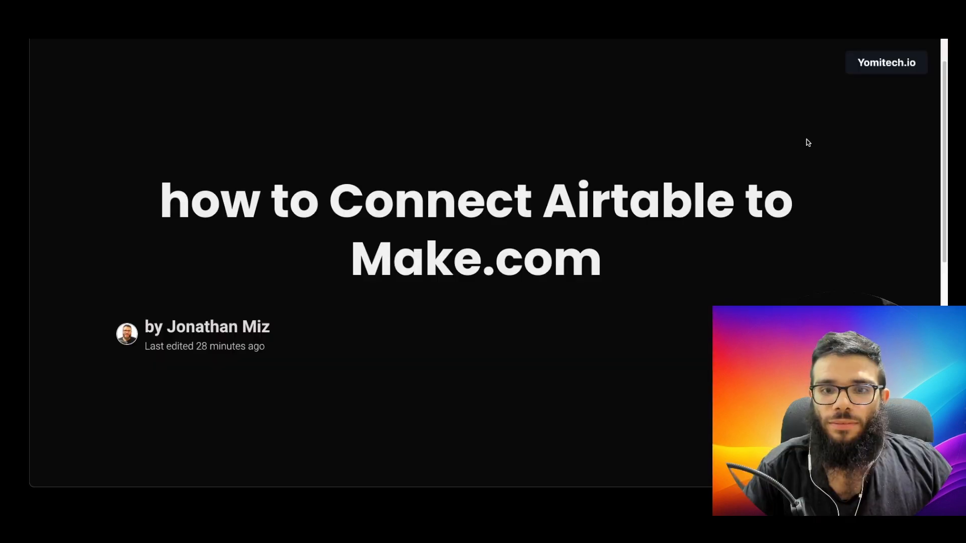